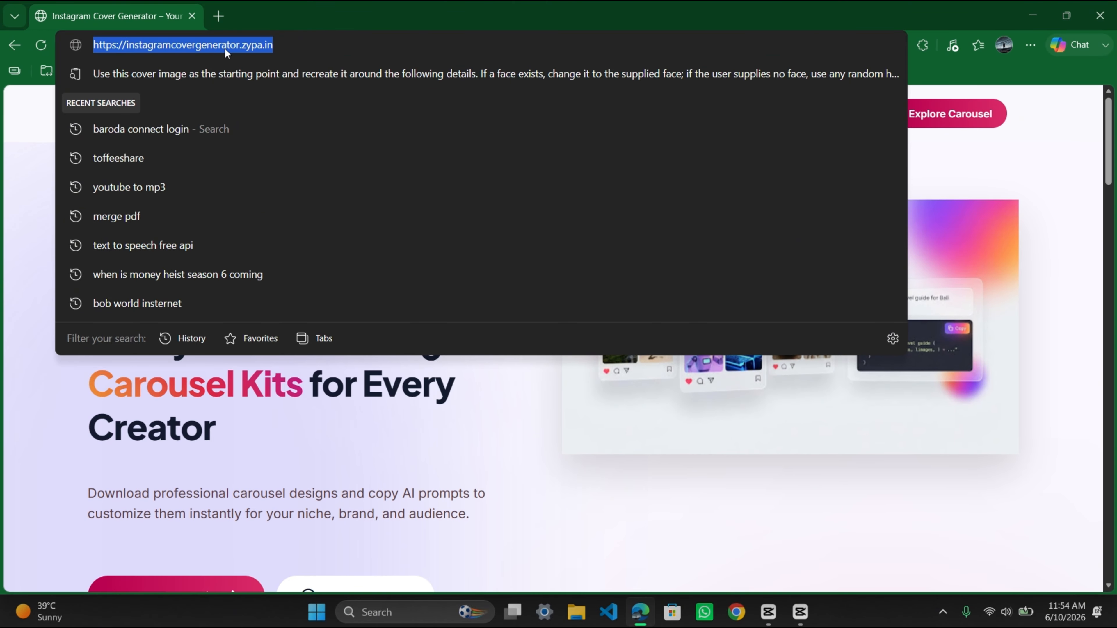
Browse the homepage's featured carousel templates and niche categories.
{"action": "left_click", "coordinate": [302, 449]}
{"action": "scroll", "coordinate": [302, 449], "scroll_direction": "down", "scroll_amount": 15}
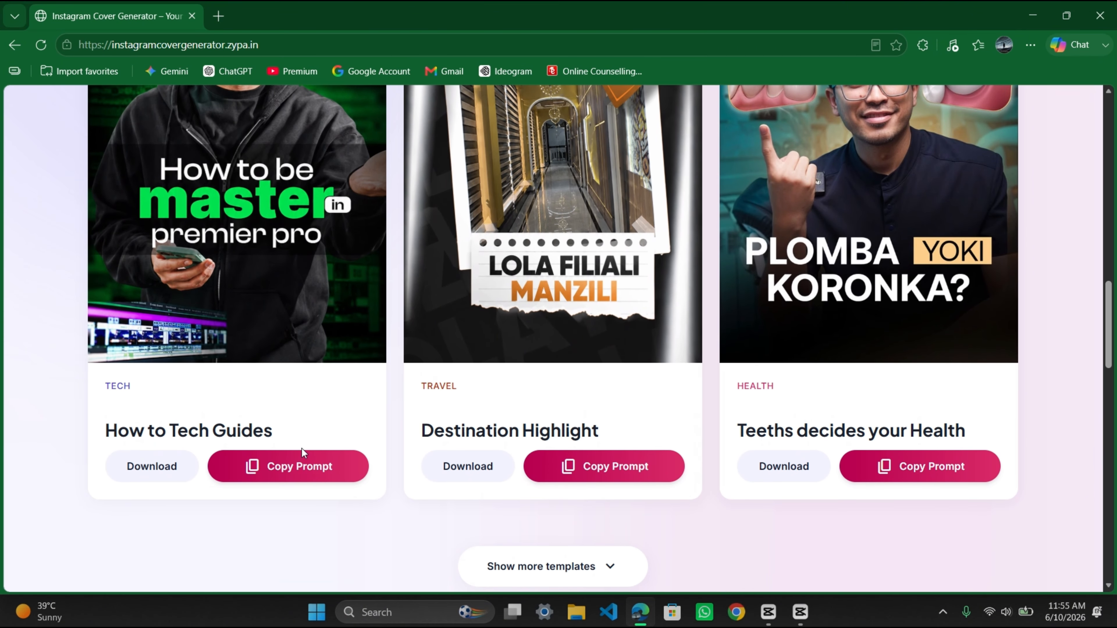
{"action": "scroll", "coordinate": [302, 448], "scroll_direction": "up", "scroll_amount": 4}
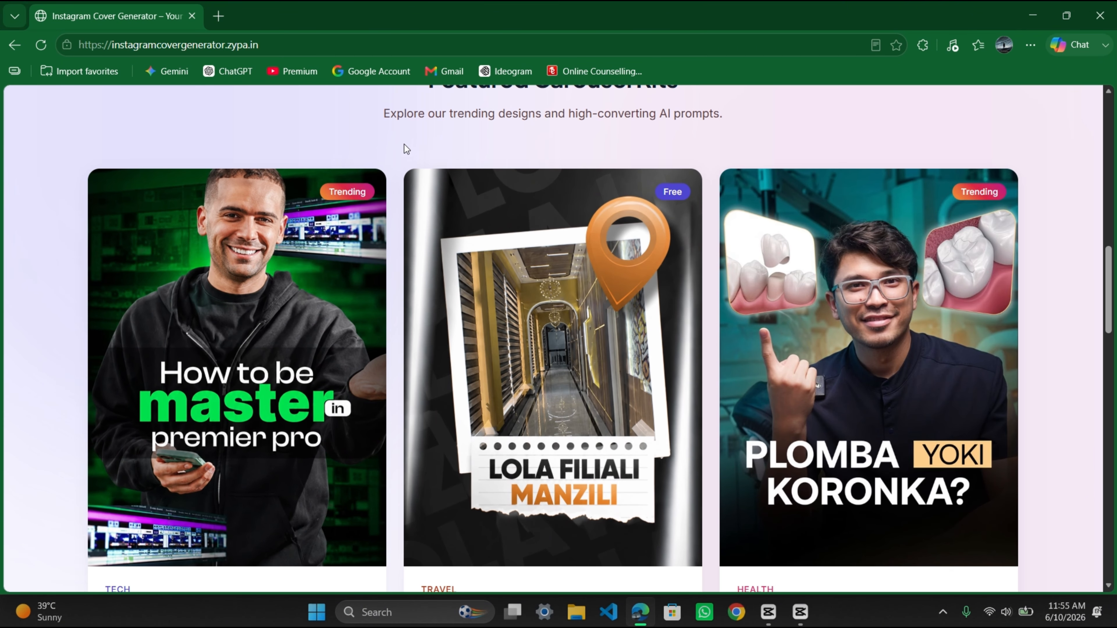
{"action": "scroll", "coordinate": [425, 145], "scroll_direction": "down", "scroll_amount": 2}
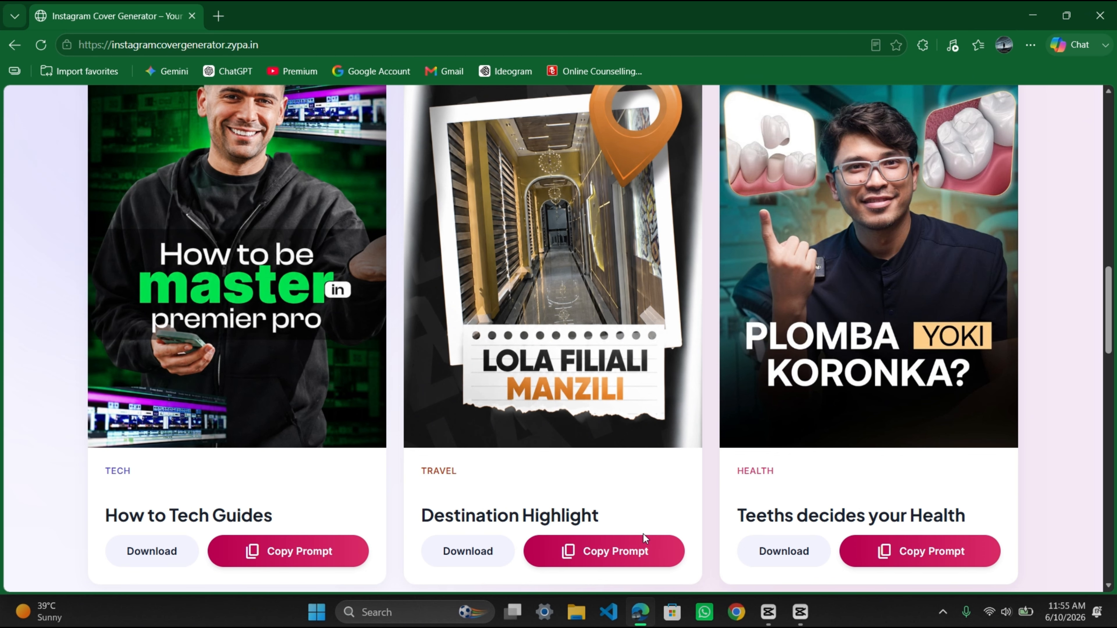
{"action": "scroll", "coordinate": [643, 535], "scroll_direction": "down", "scroll_amount": 5}
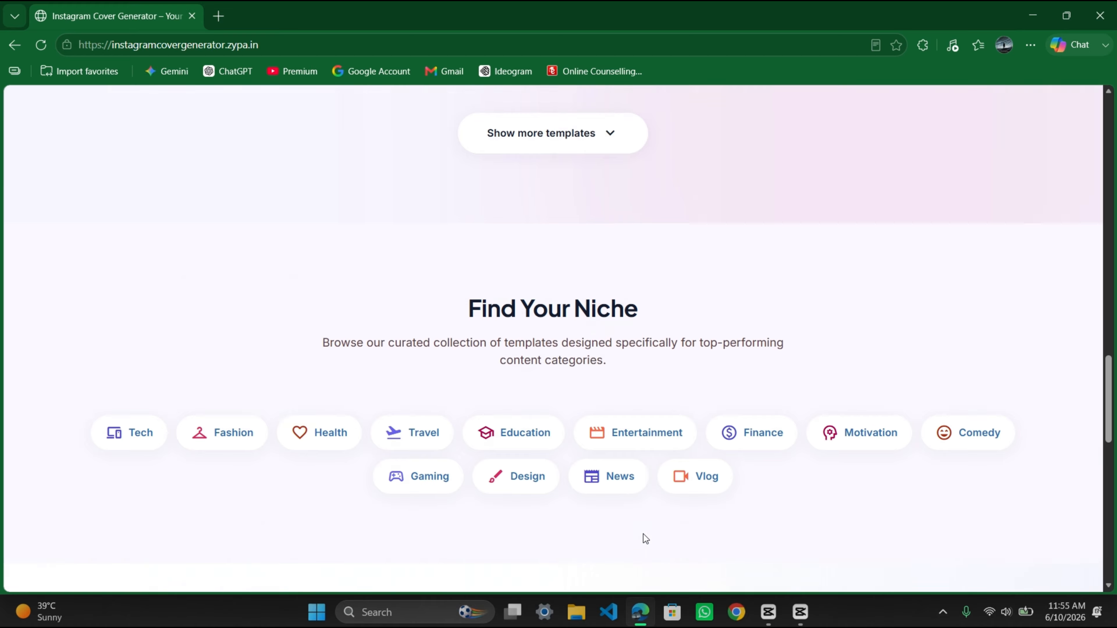
{"action": "scroll", "coordinate": [643, 536], "scroll_direction": "up", "scroll_amount": 15}
{"action": "scroll", "coordinate": [643, 535], "scroll_direction": "up", "scroll_amount": 4}
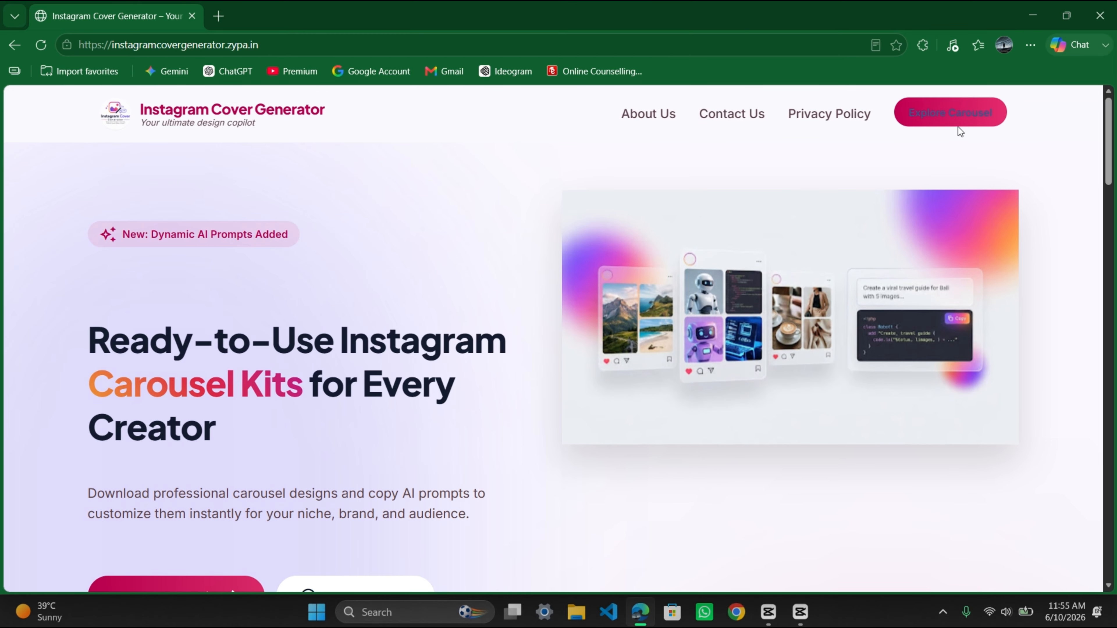
Open the Explore Carousel categories page and choose the Tech category.
{"action": "left_click", "coordinate": [964, 112]}
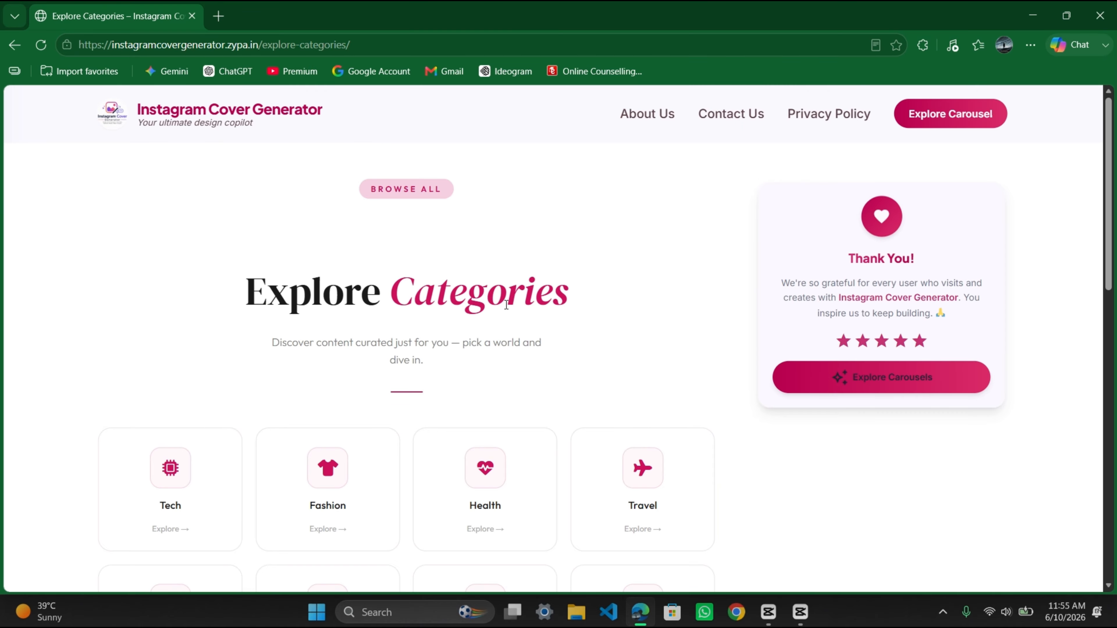
{"action": "scroll", "coordinate": [506, 305], "scroll_direction": "down", "scroll_amount": 5}
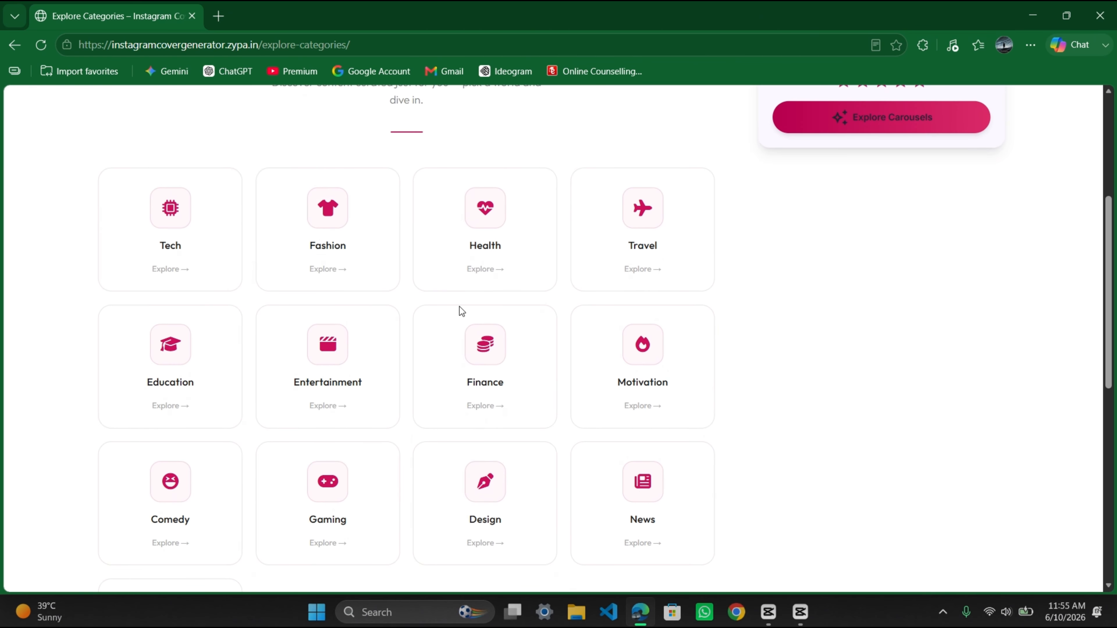
{"action": "scroll", "coordinate": [429, 475], "scroll_direction": "down", "scroll_amount": 4}
{"action": "scroll", "coordinate": [429, 474], "scroll_direction": "up", "scroll_amount": 5}
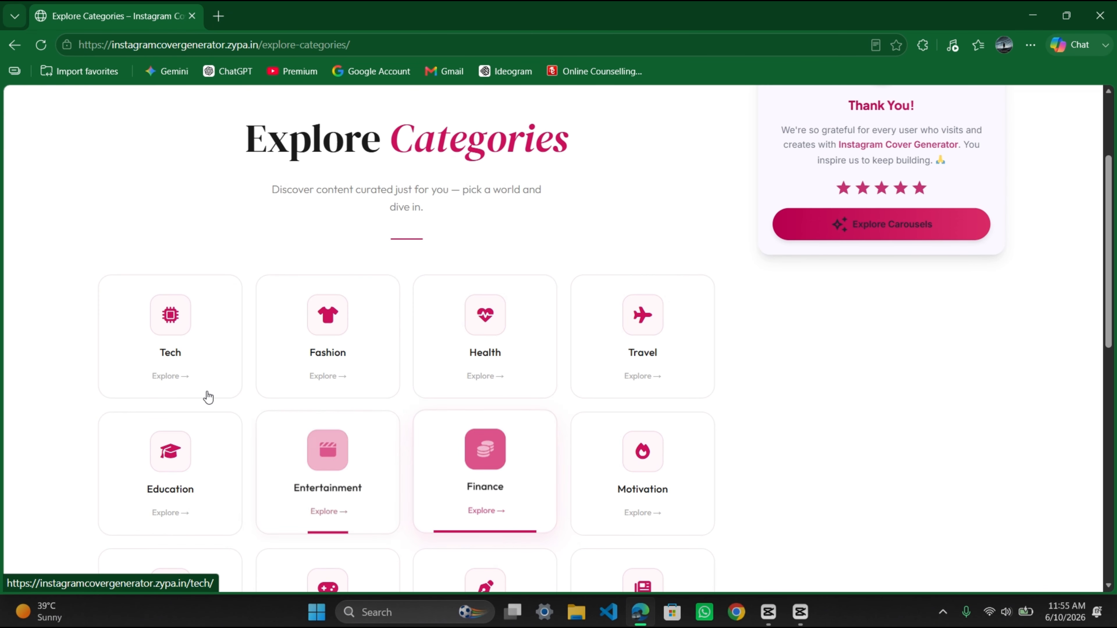
{"action": "scroll", "coordinate": [528, 352], "scroll_direction": "down", "scroll_amount": 5}
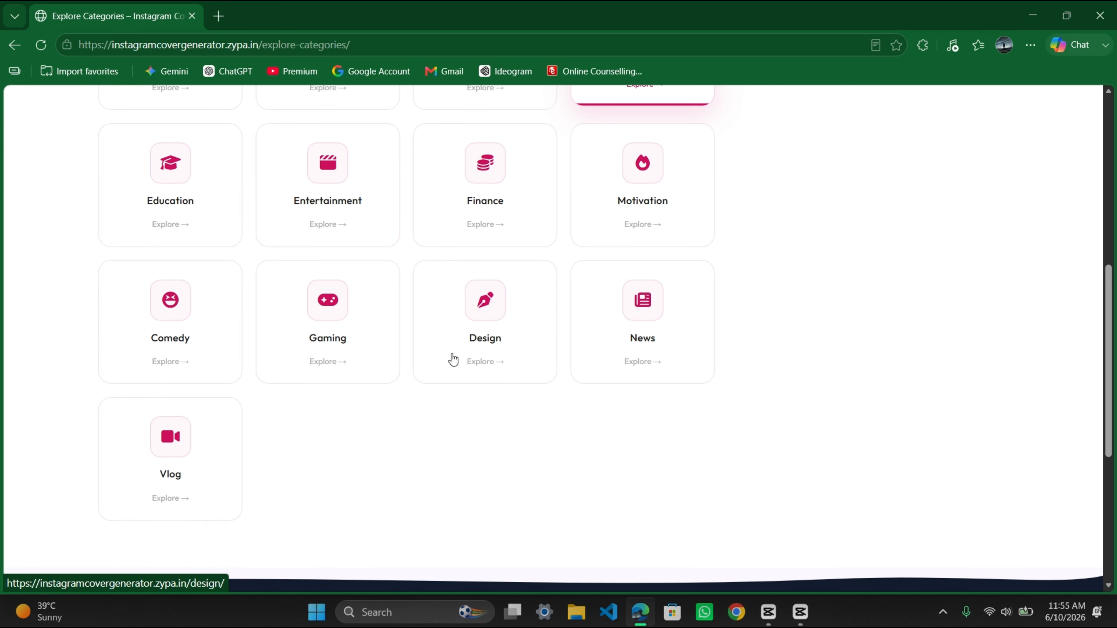
{"action": "scroll", "coordinate": [331, 377], "scroll_direction": "up", "scroll_amount": 5}
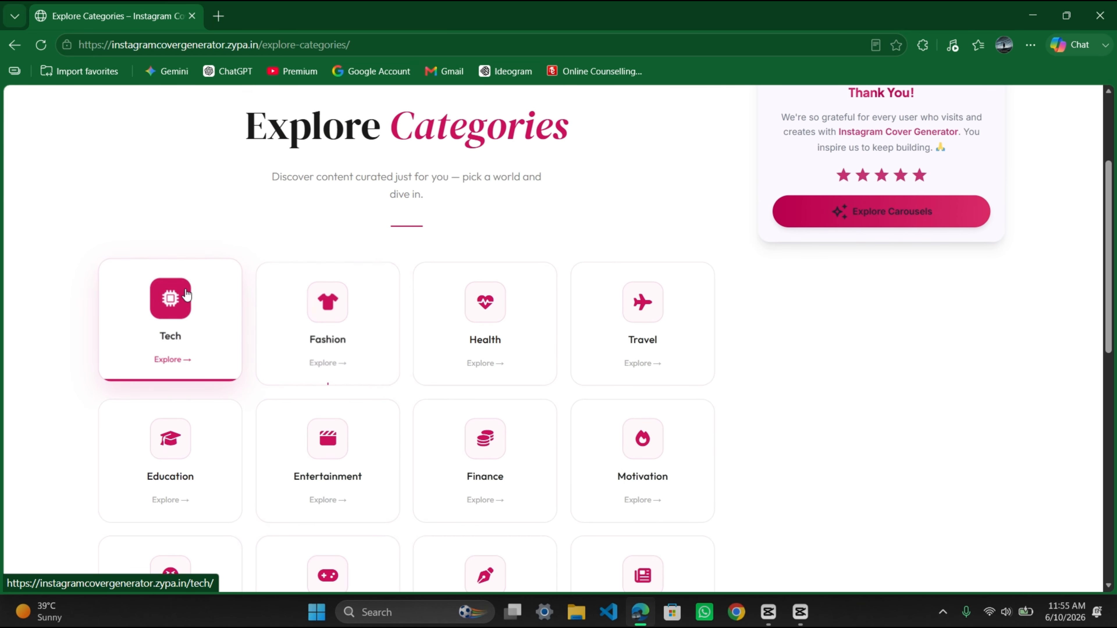
{"action": "left_click", "coordinate": [176, 351]}
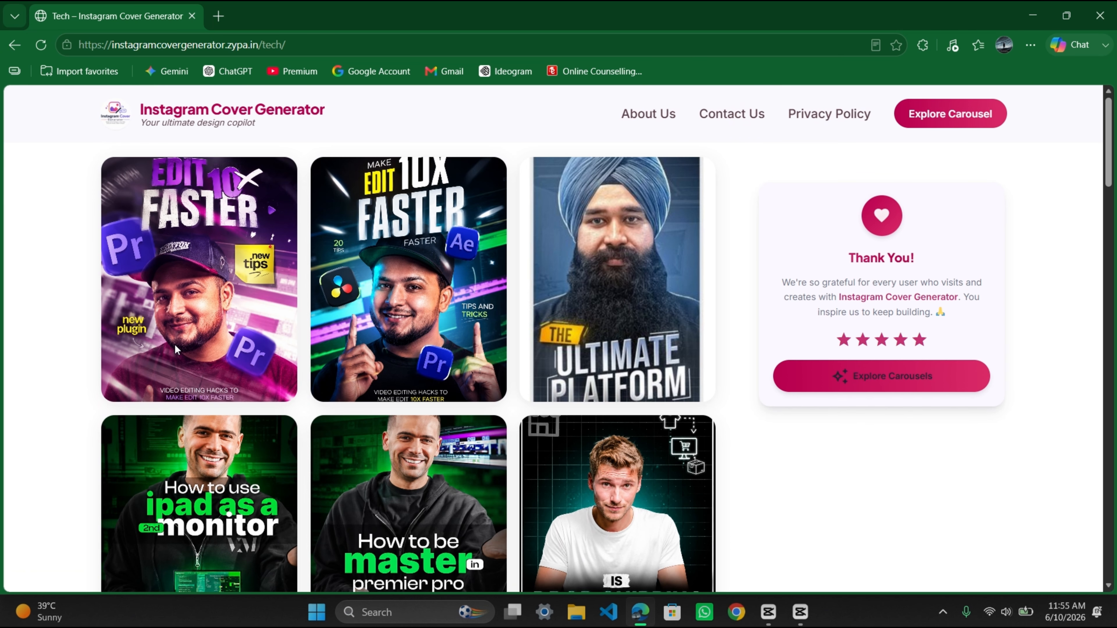
Open the customize dialog of the 'Make Edit 10X Faster' template among the Tech templates.
{"action": "scroll", "coordinate": [592, 271], "scroll_direction": "down", "scroll_amount": 15}
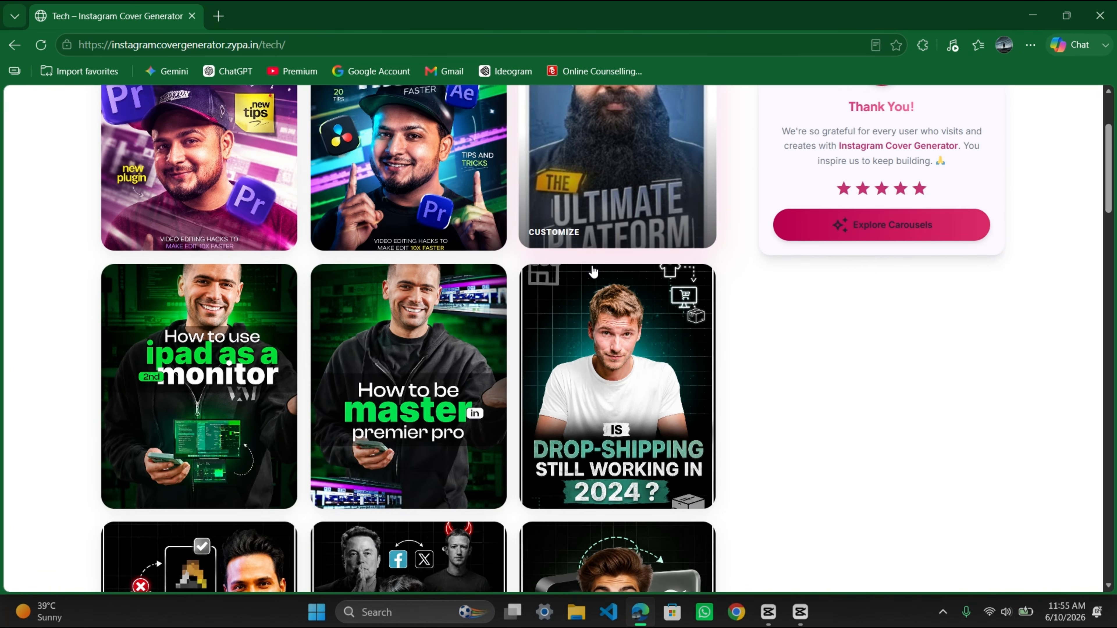
{"action": "scroll", "coordinate": [593, 272], "scroll_direction": "down", "scroll_amount": 10}
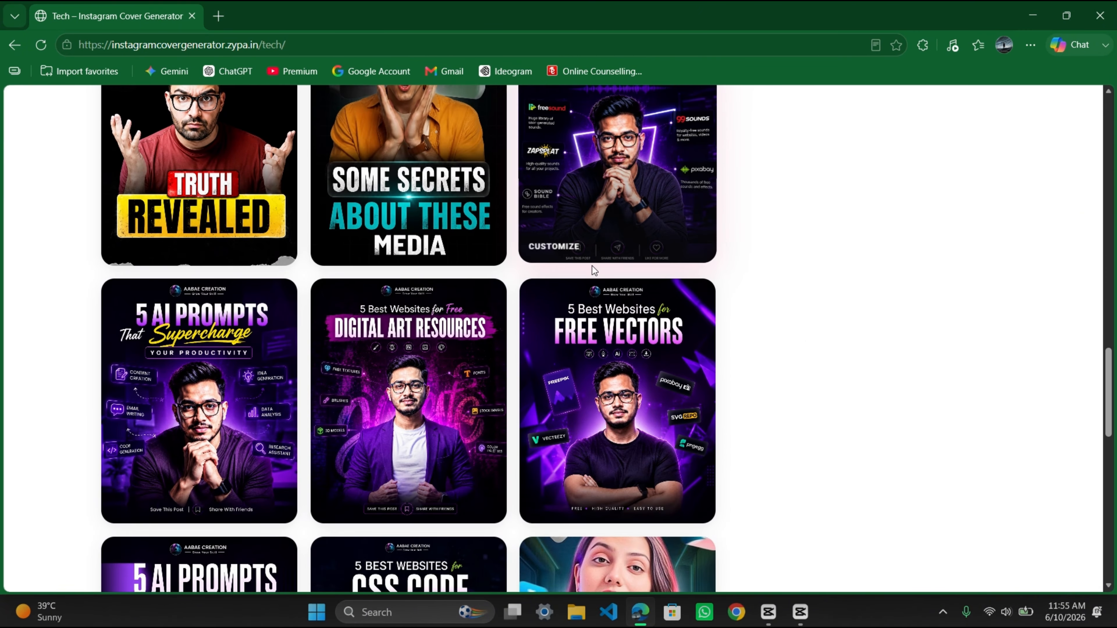
{"action": "scroll", "coordinate": [593, 272], "scroll_direction": "up", "scroll_amount": 20}
{"action": "scroll", "coordinate": [592, 272], "scroll_direction": "down", "scroll_amount": 1}
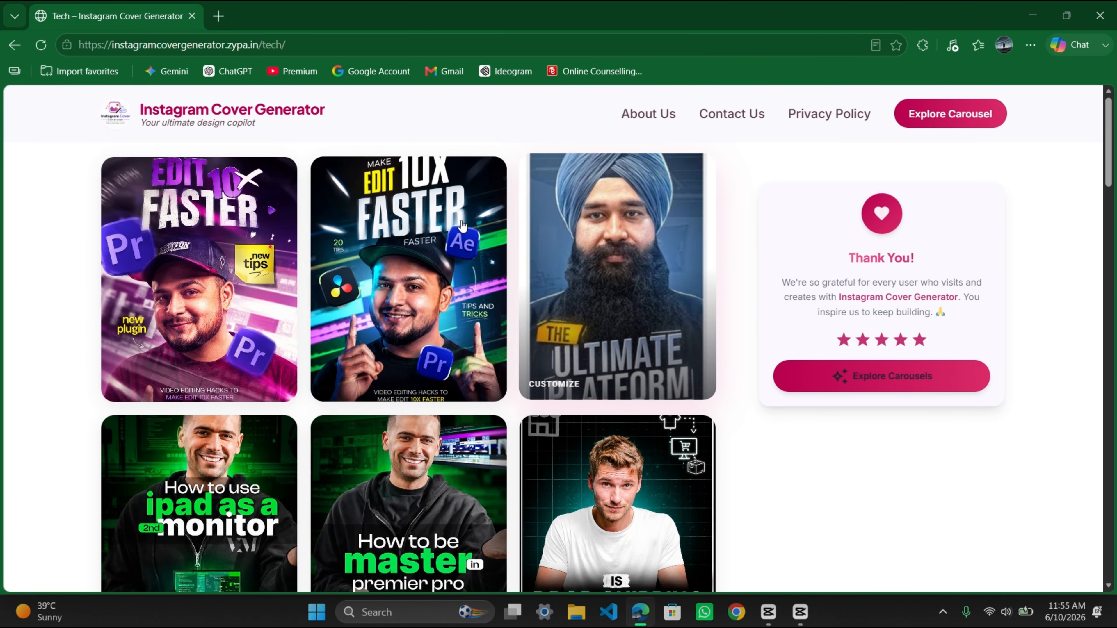
{"action": "mouse_move", "coordinate": [376, 328]}
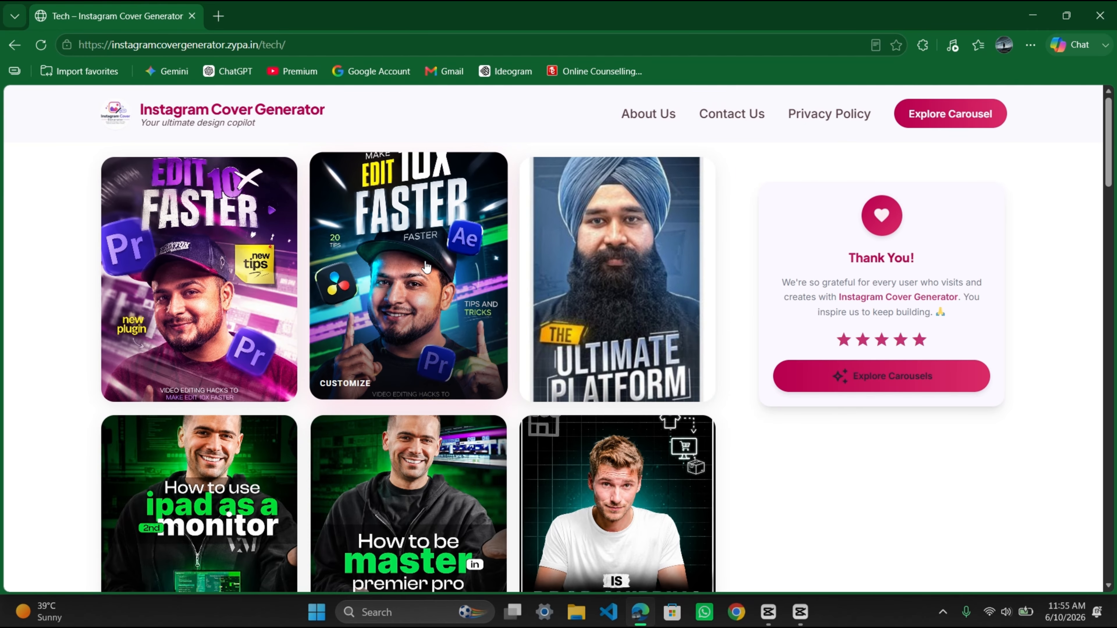
{"action": "left_click", "coordinate": [432, 311]}
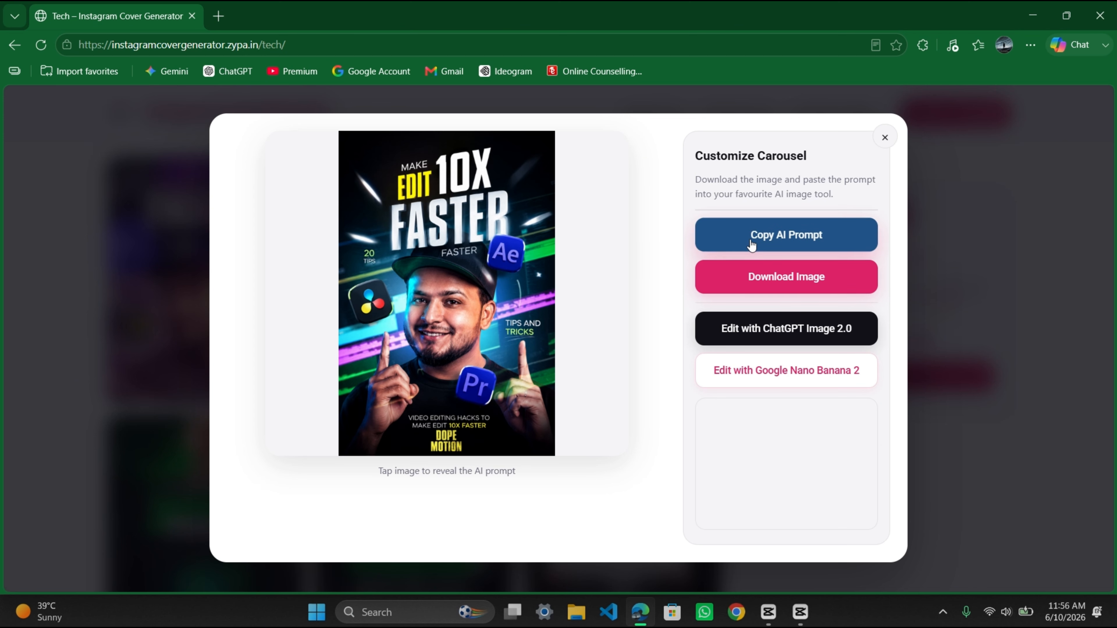
Reveal the template's AI prompt and read through its text.
{"action": "left_click", "coordinate": [584, 367]}
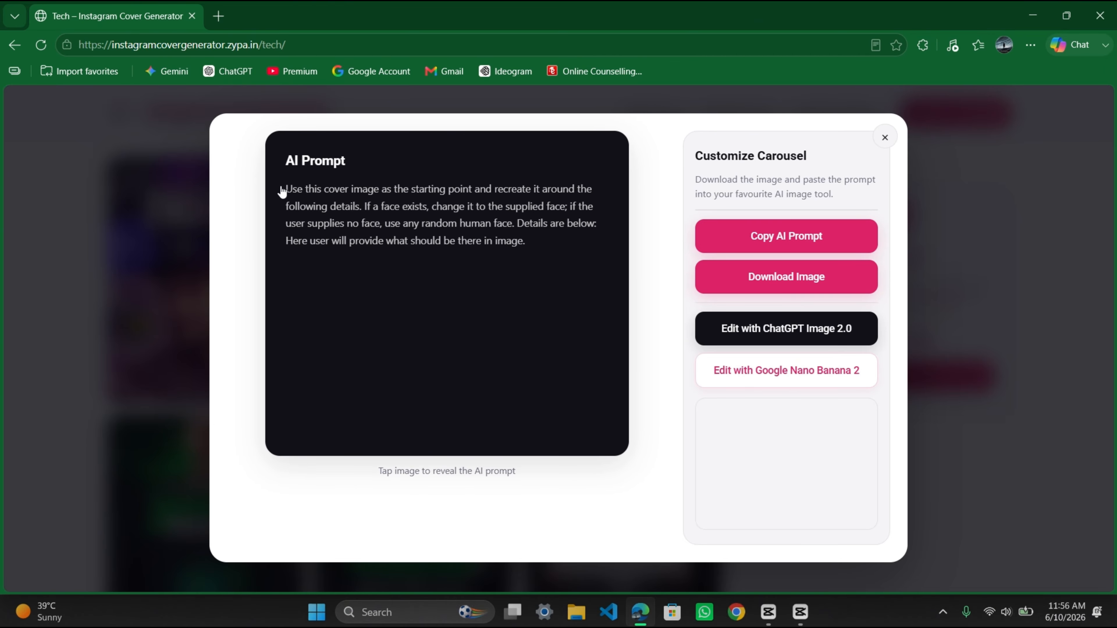
{"action": "left_click_drag", "start_coordinate": [287, 194], "coordinate": [542, 250]}
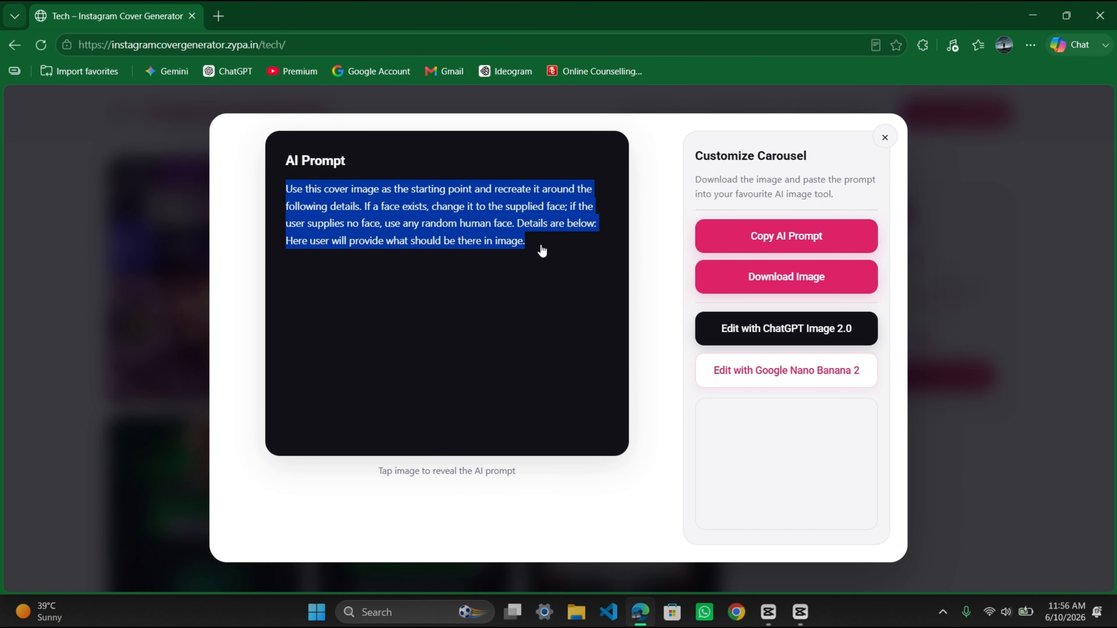
{"action": "left_click", "coordinate": [542, 250]}
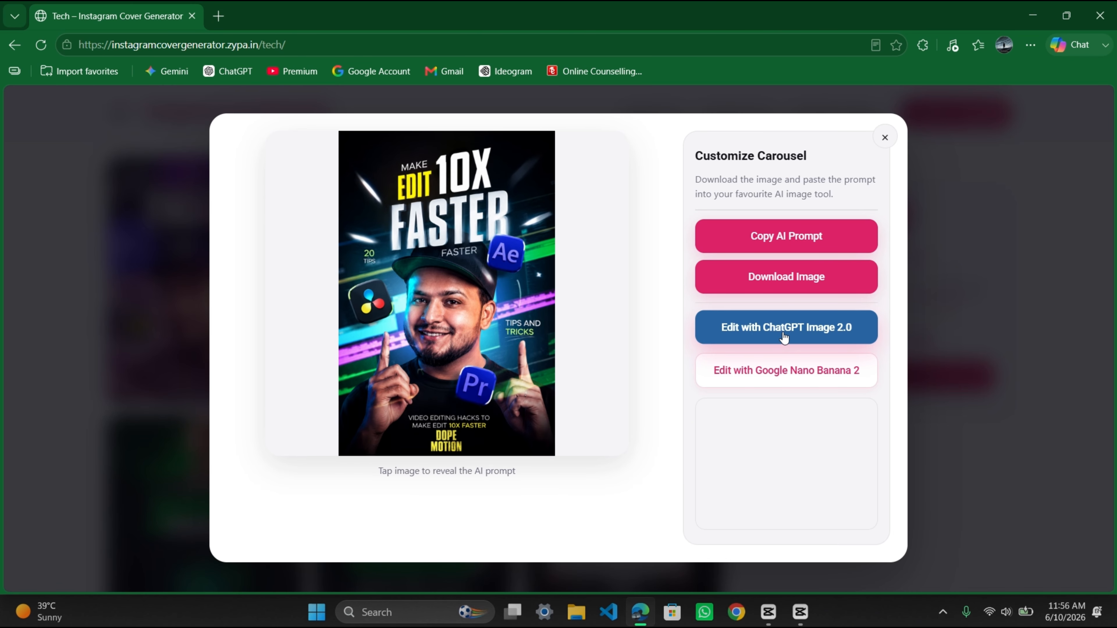
Open ChatGPT in a new tab via Edit with ChatGPT Image 2.0 and return to the template.
{"action": "left_click", "coordinate": [794, 336]}
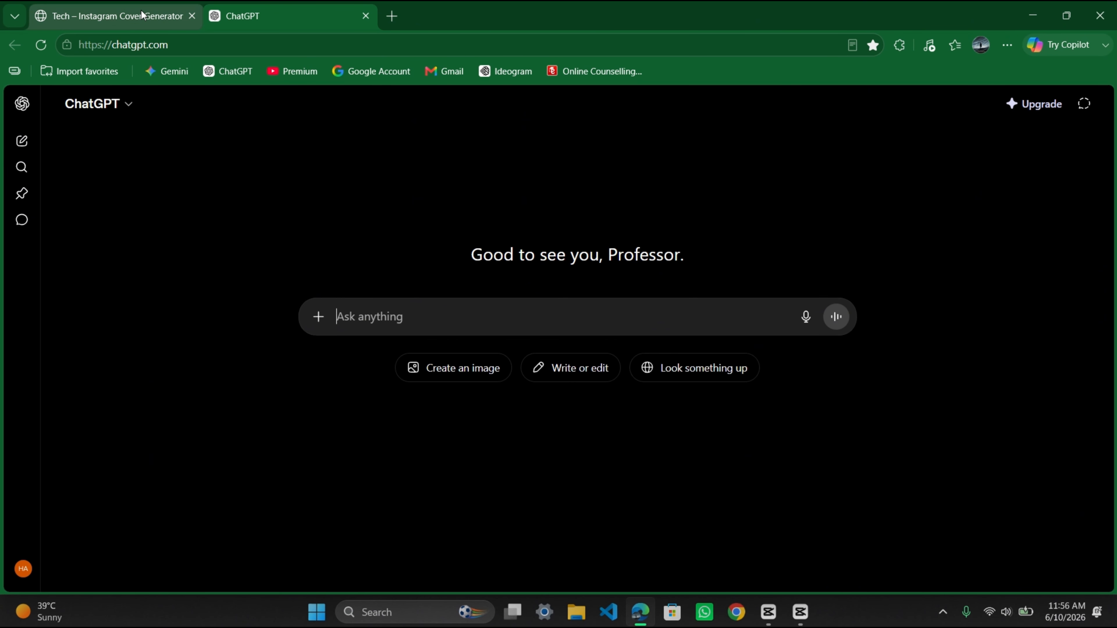
{"action": "left_click", "coordinate": [142, 21]}
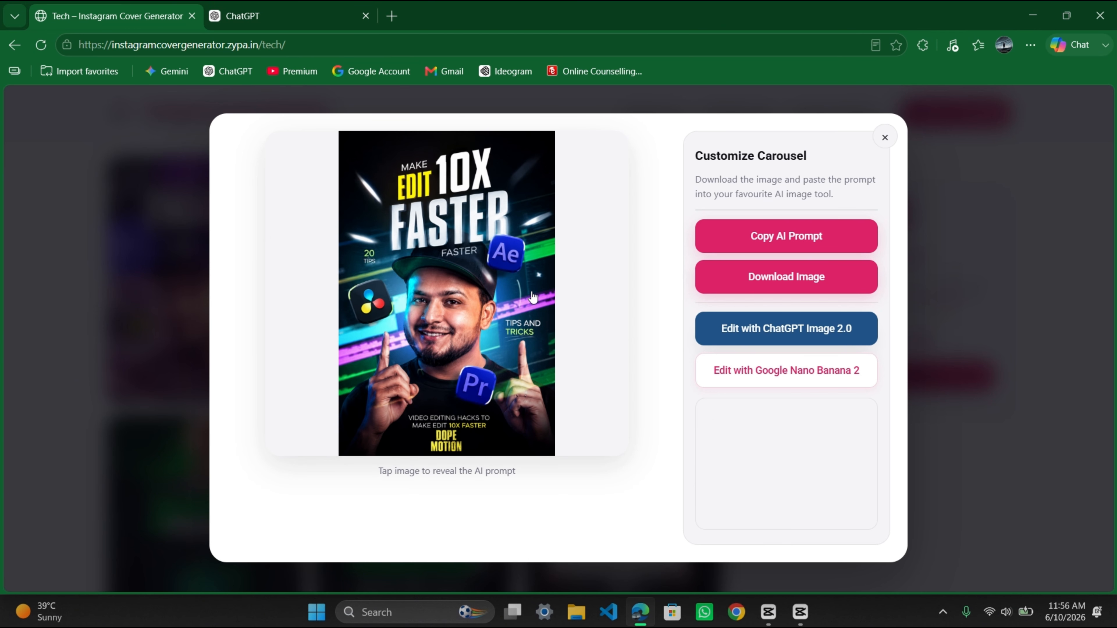
Download the template image and save the file.
{"action": "left_click", "coordinate": [794, 286]}
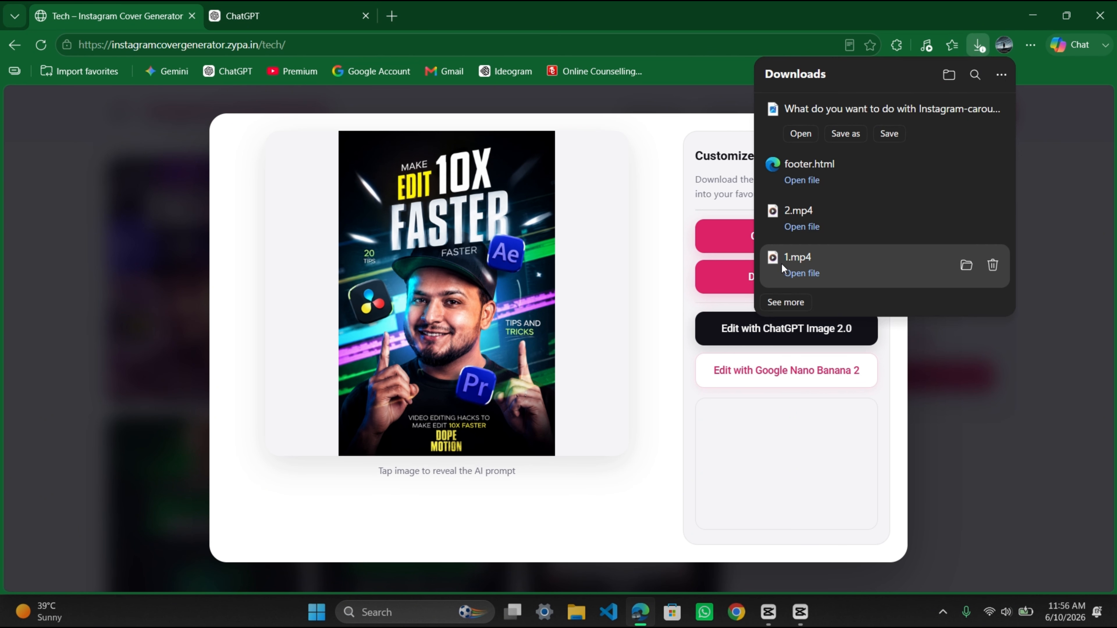
{"action": "left_click", "coordinate": [888, 143]}
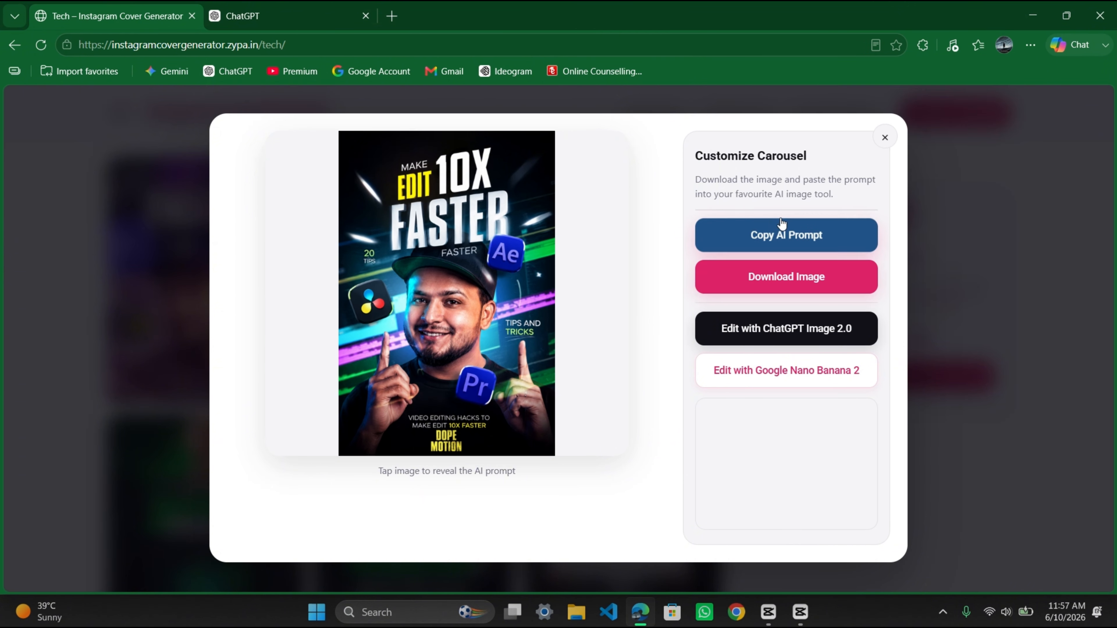
Copy the template's AI prompt and paste it into the ChatGPT message box.
{"action": "left_click", "coordinate": [794, 240]}
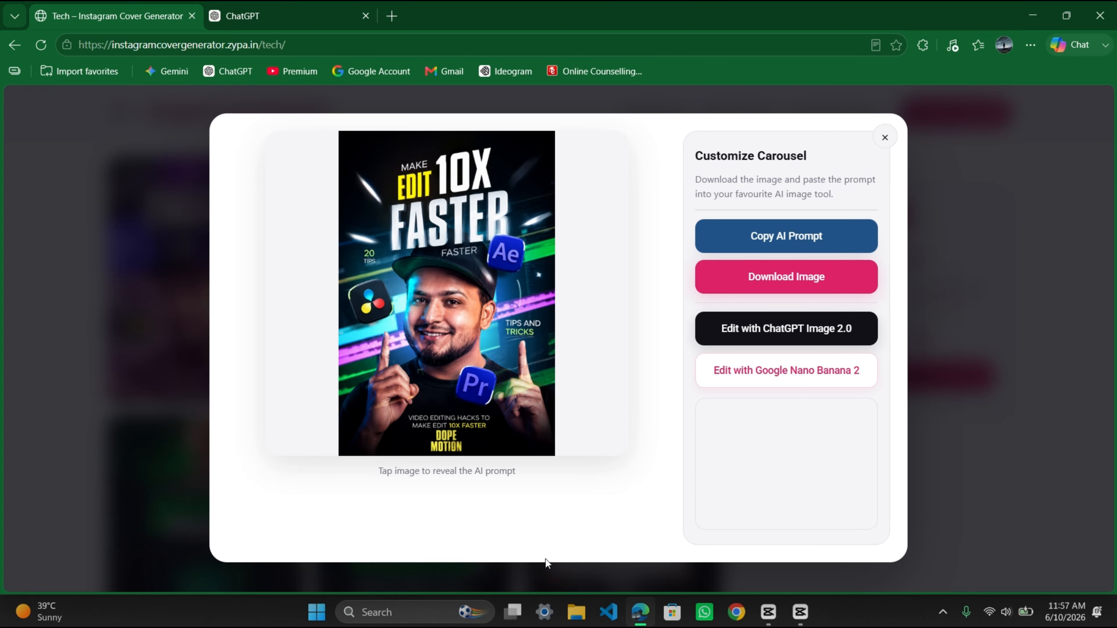
{"action": "left_click", "coordinate": [271, 12]}
{"action": "left_click", "coordinate": [377, 313]}
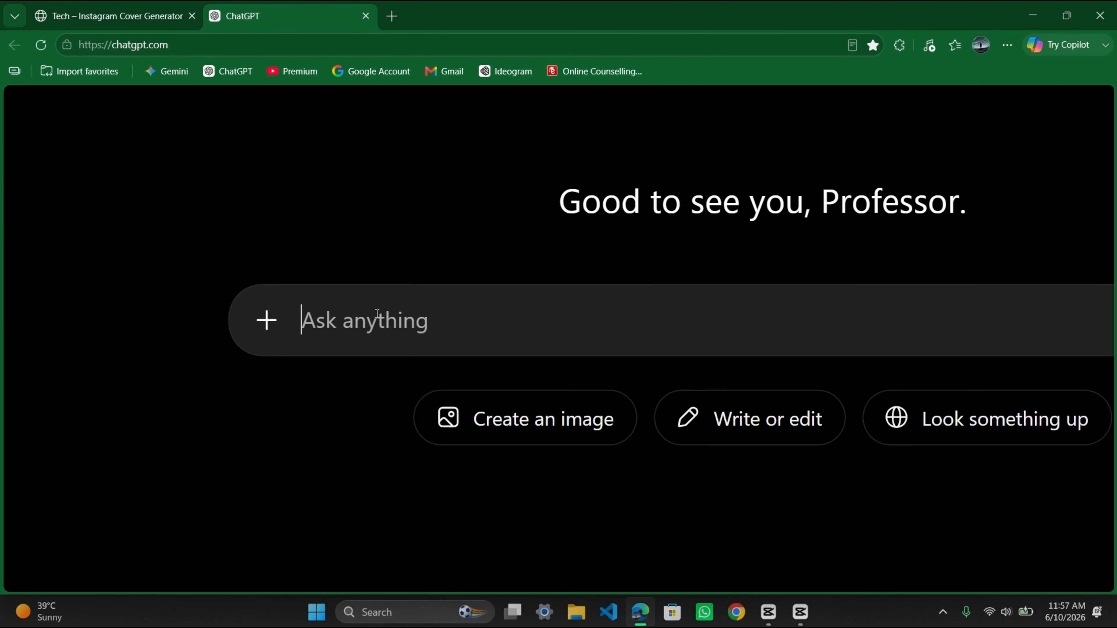
{"action": "key", "text": "ctrl+v"}
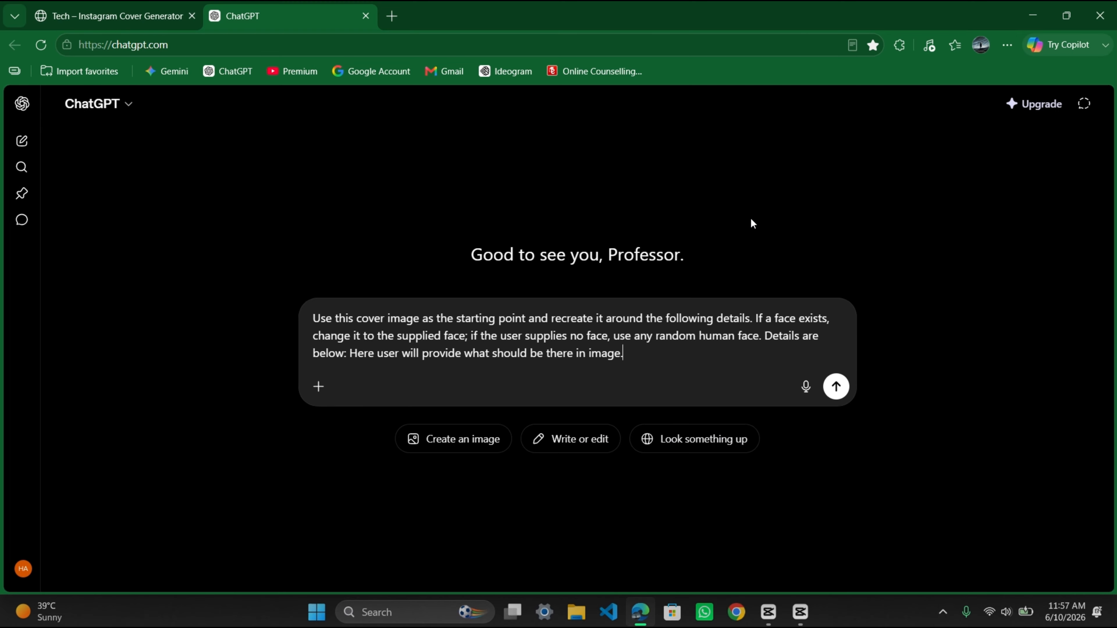
Attach the downloaded template image to the ChatGPT message from the downloads list.
{"action": "key", "text": "ctrl+j"}
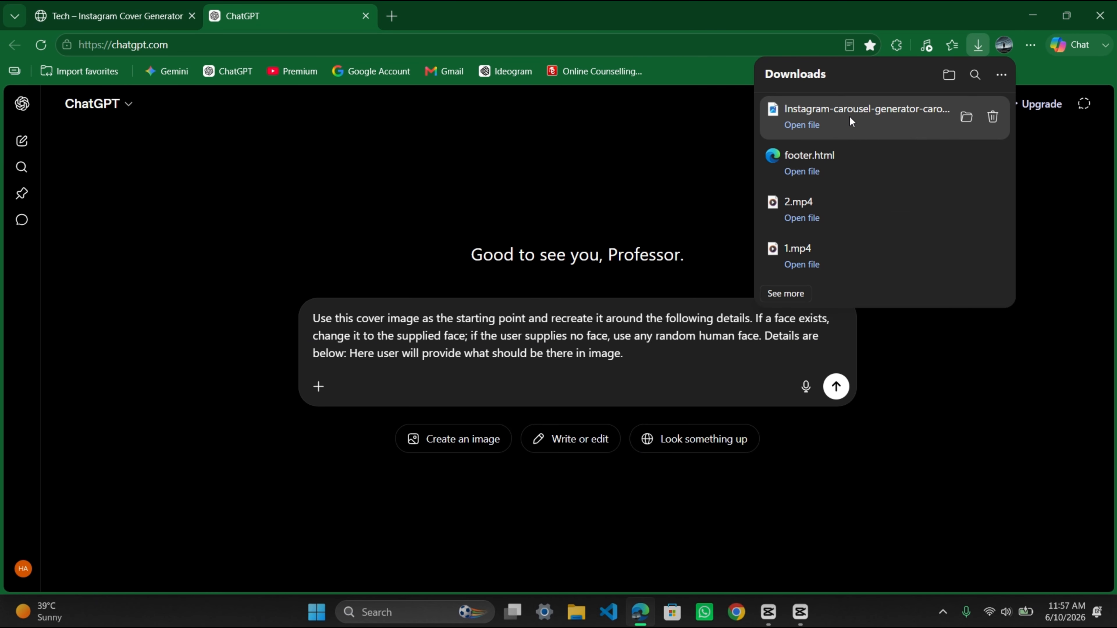
{"action": "left_click_drag", "start_coordinate": [849, 115], "coordinate": [436, 321]}
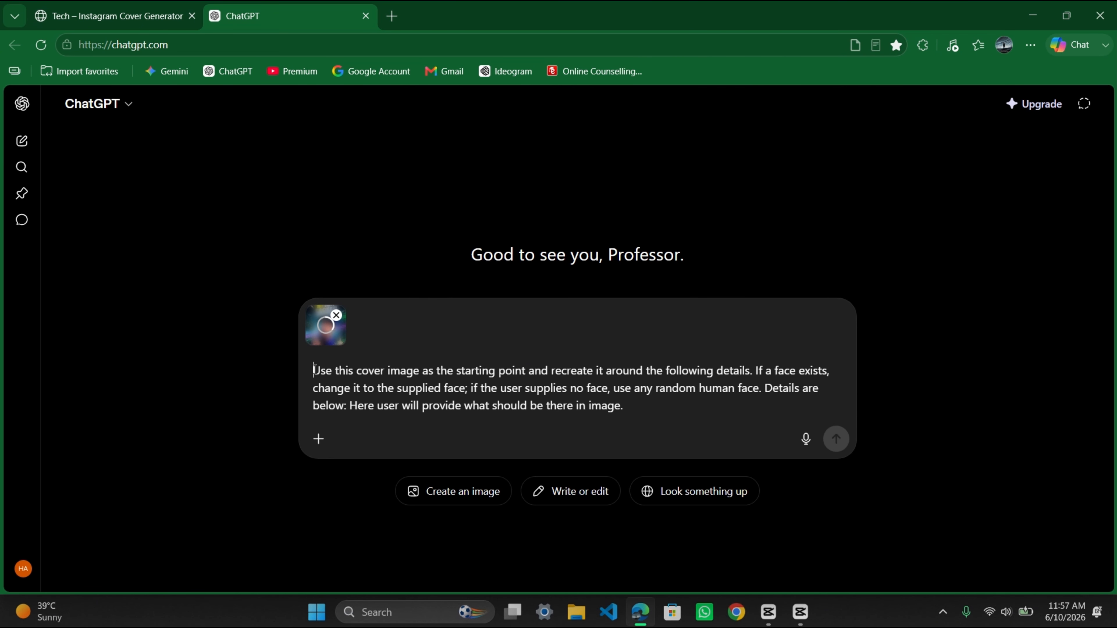
Replace the placeholder details sentence in the prompt with a new line beginning '- Change the text'.
{"action": "left_click_drag", "start_coordinate": [314, 370], "coordinate": [764, 388]}
{"action": "left_click", "coordinate": [764, 388]}
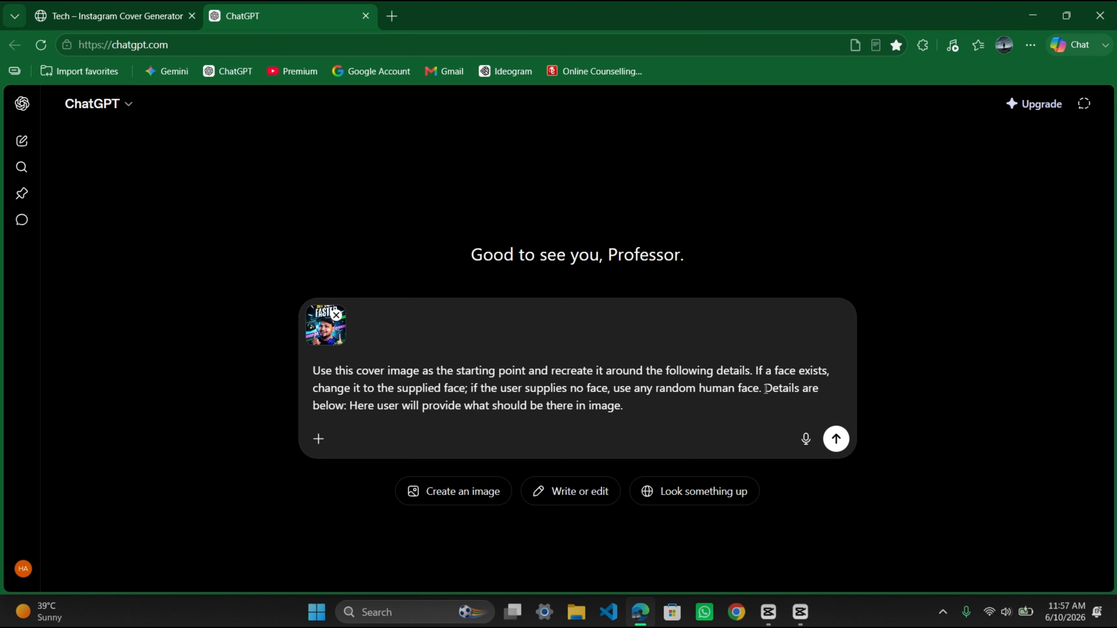
{"action": "left_click_drag", "start_coordinate": [358, 405], "coordinate": [420, 405]}
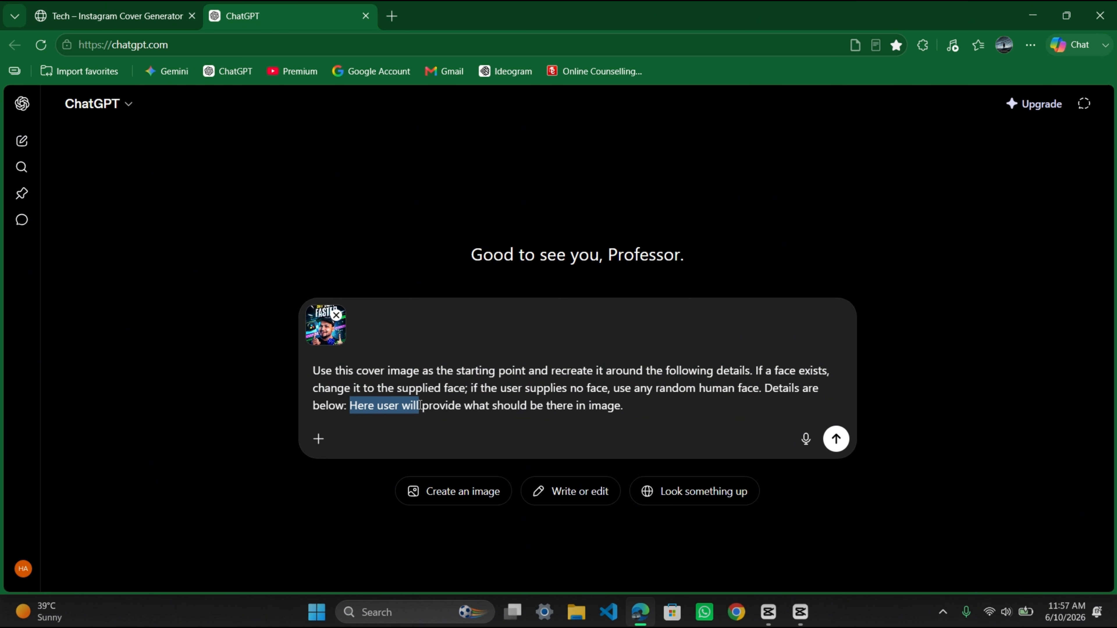
{"action": "left_click", "coordinate": [633, 406]}
{"action": "left_click_drag", "start_coordinate": [790, 406], "coordinate": [305, 405]}
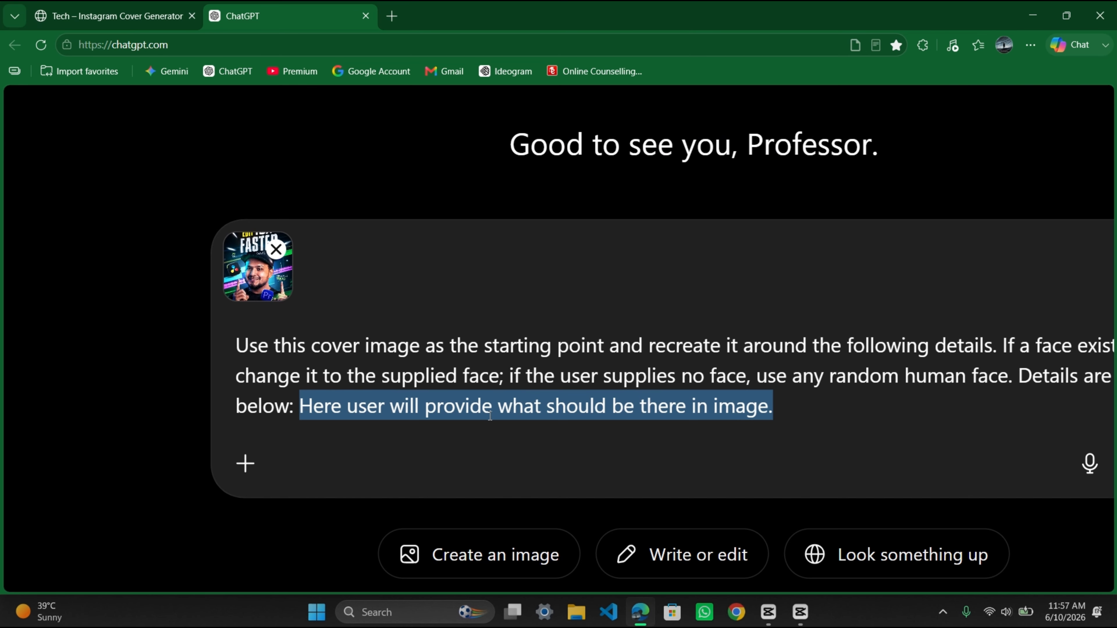
{"action": "left_click", "coordinate": [117, 16]}
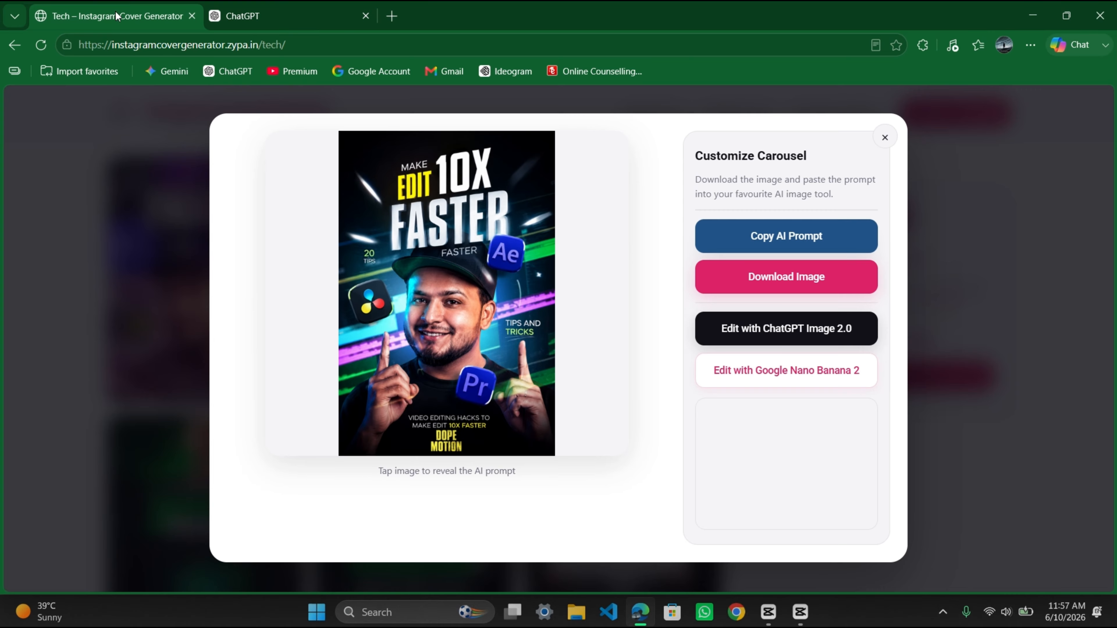
{"action": "scroll", "coordinate": [417, 169], "scroll_direction": "up", "scroll_amount": 5}
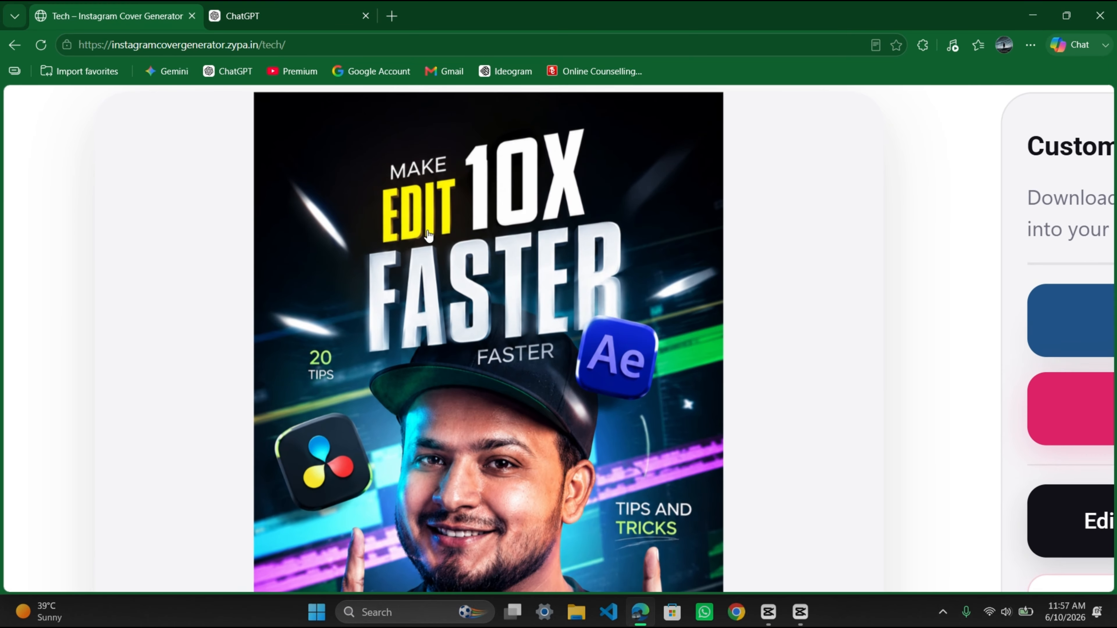
{"action": "left_click", "coordinate": [280, 22]}
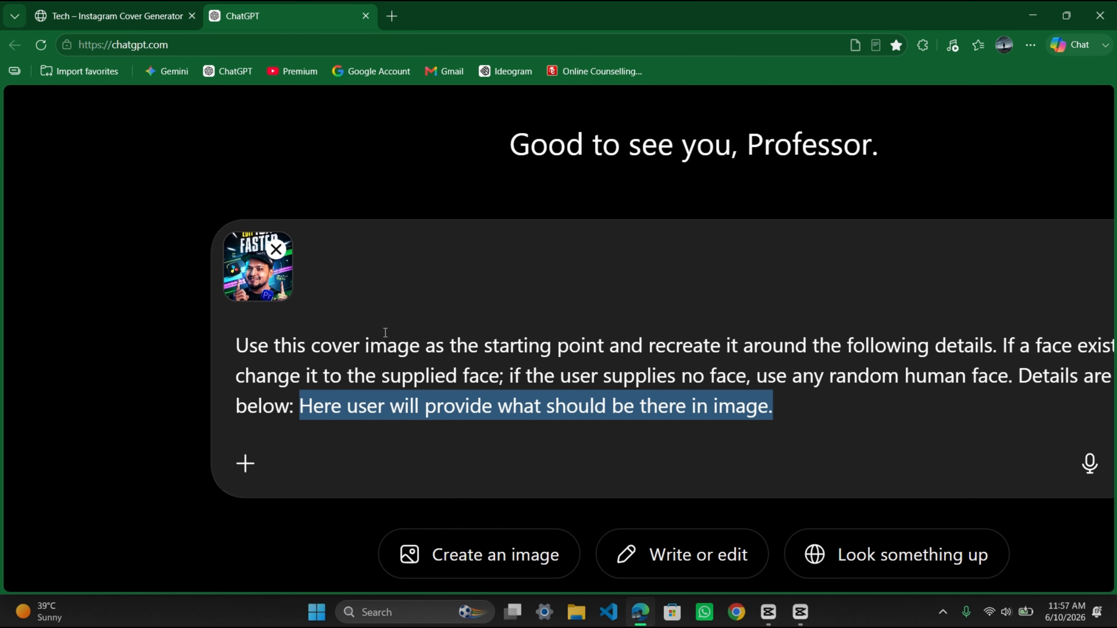
{"action": "key", "text": "shift+Return"}
{"action": "type", "text": "- "}
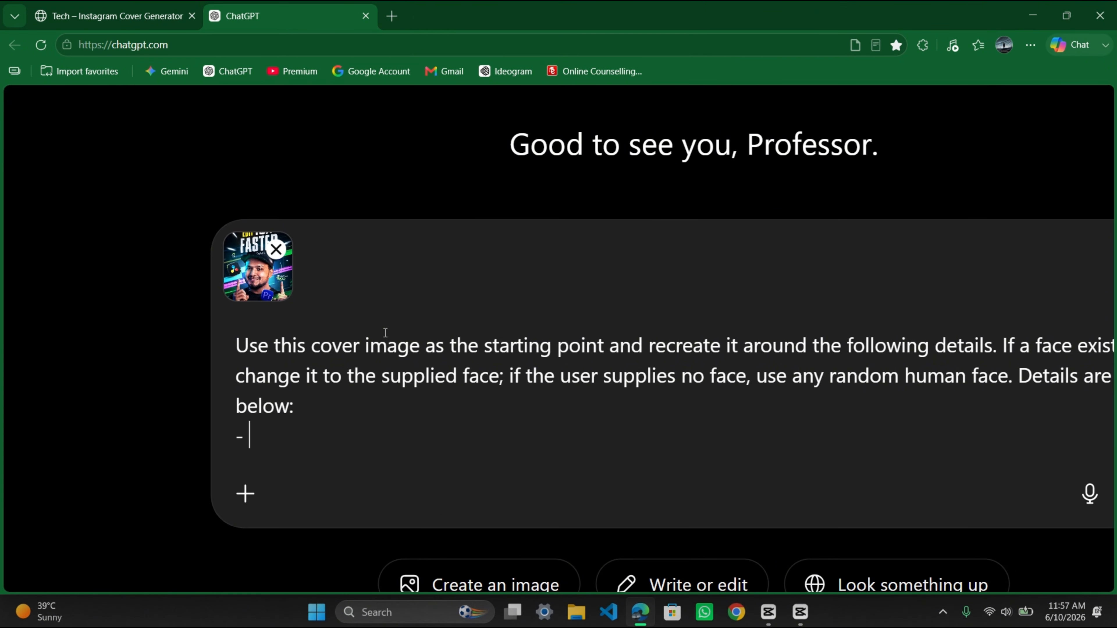
{"action": "type", "text": "Chang "}
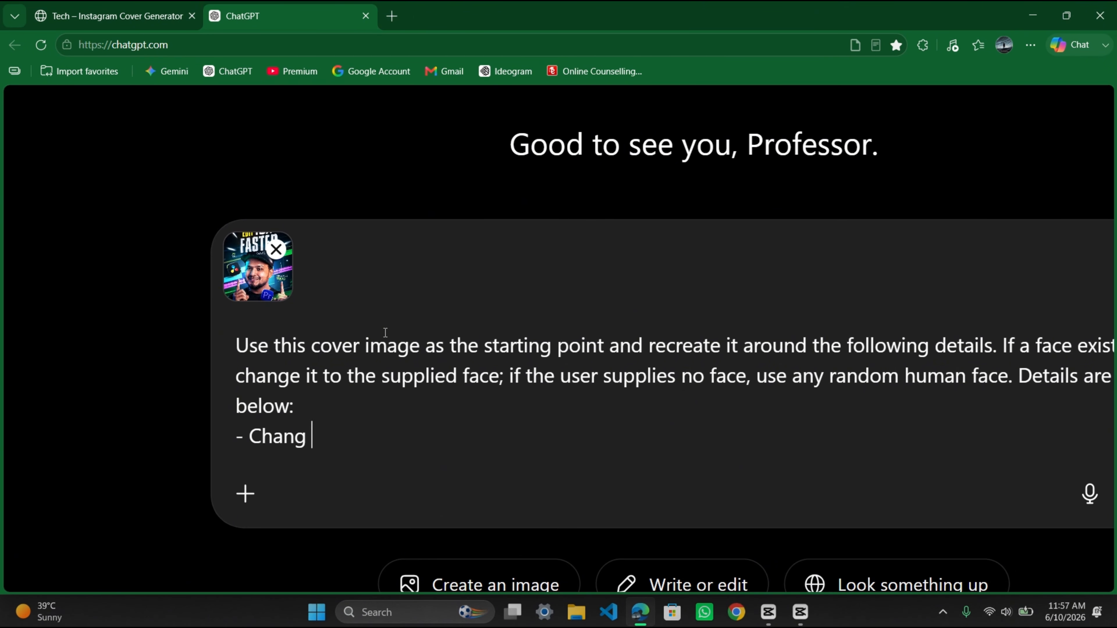
{"action": "type", "text": "e the text"}
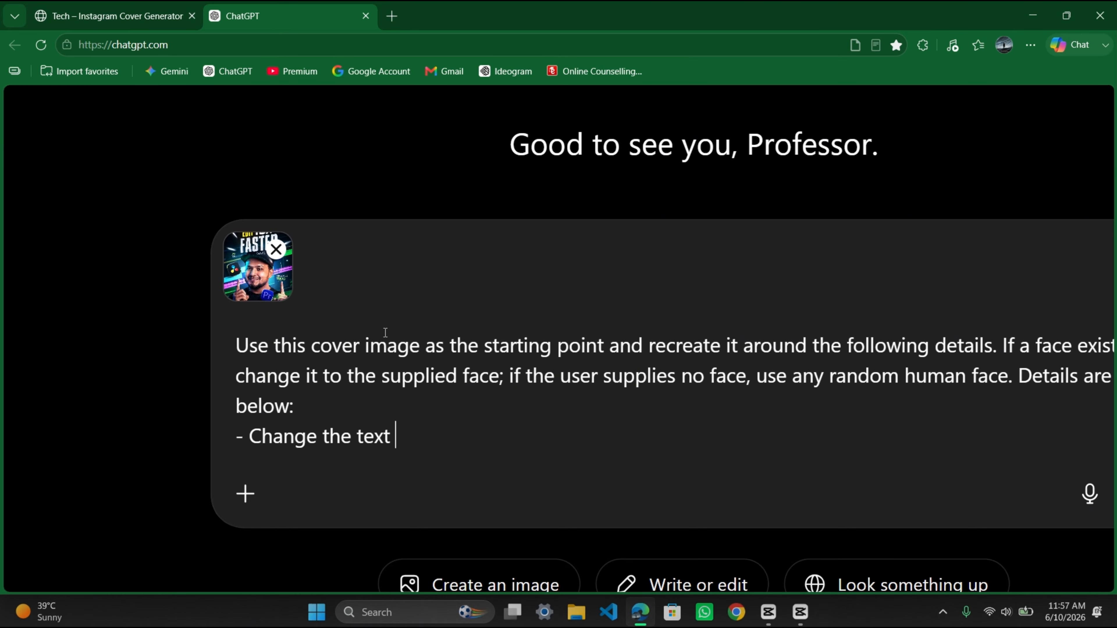
Check the template's headline and finish the line as 'Make Edit' With ' Create Edit'.
{"action": "left_click", "coordinate": [124, 19]}
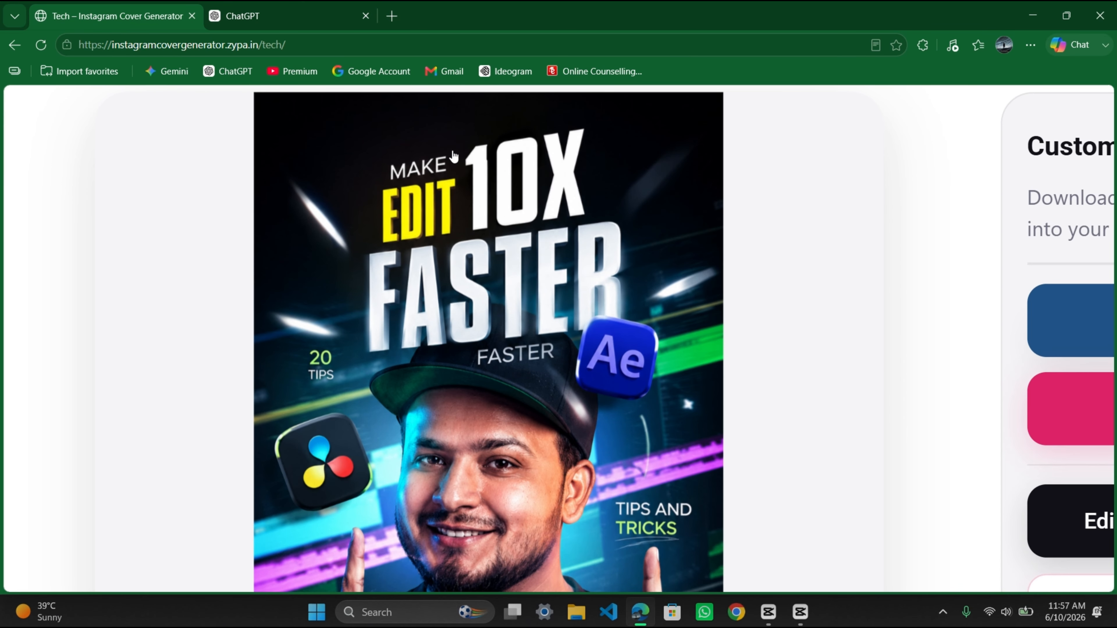
{"action": "left_click", "coordinate": [286, 16]}
{"action": "type", "text": "'M"}
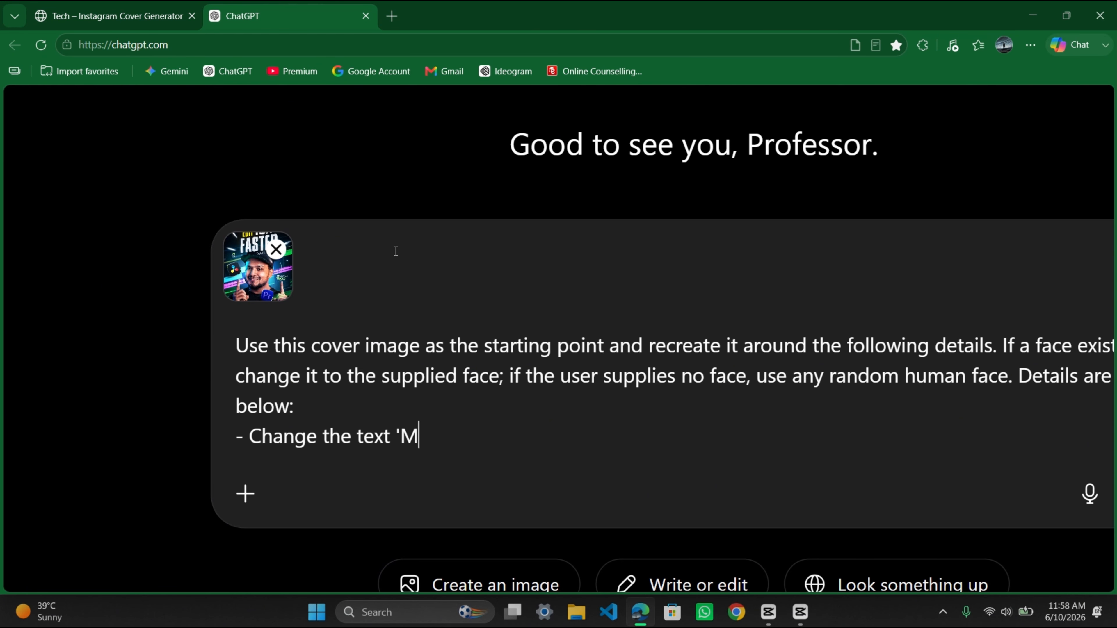
{"action": "type", "text": "ake Edit' With "}
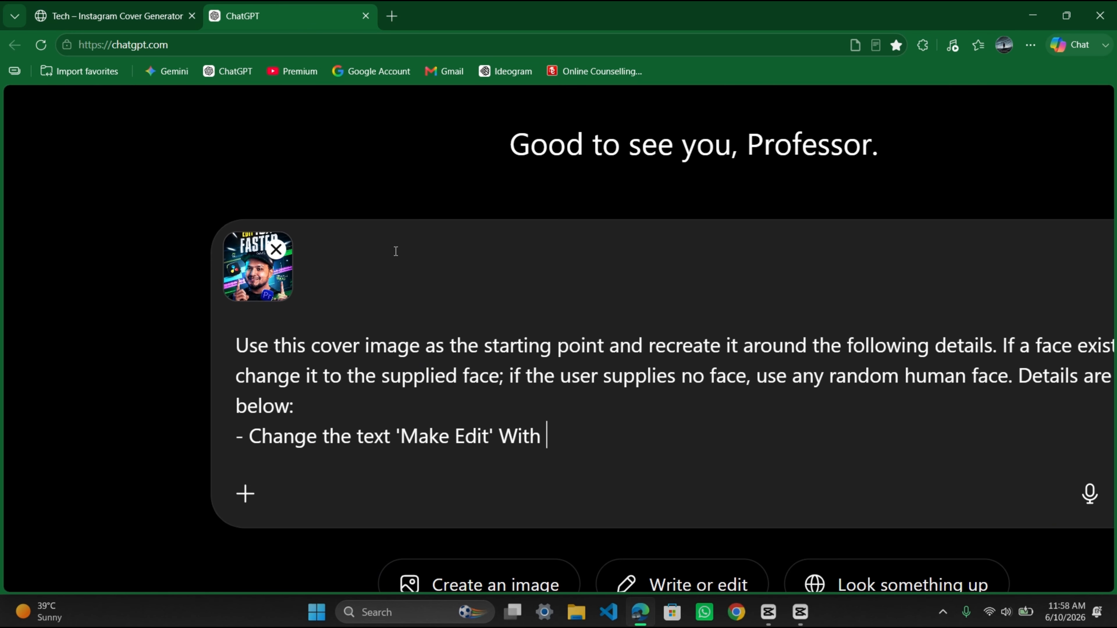
{"action": "type", "text": "' Create Edit"}
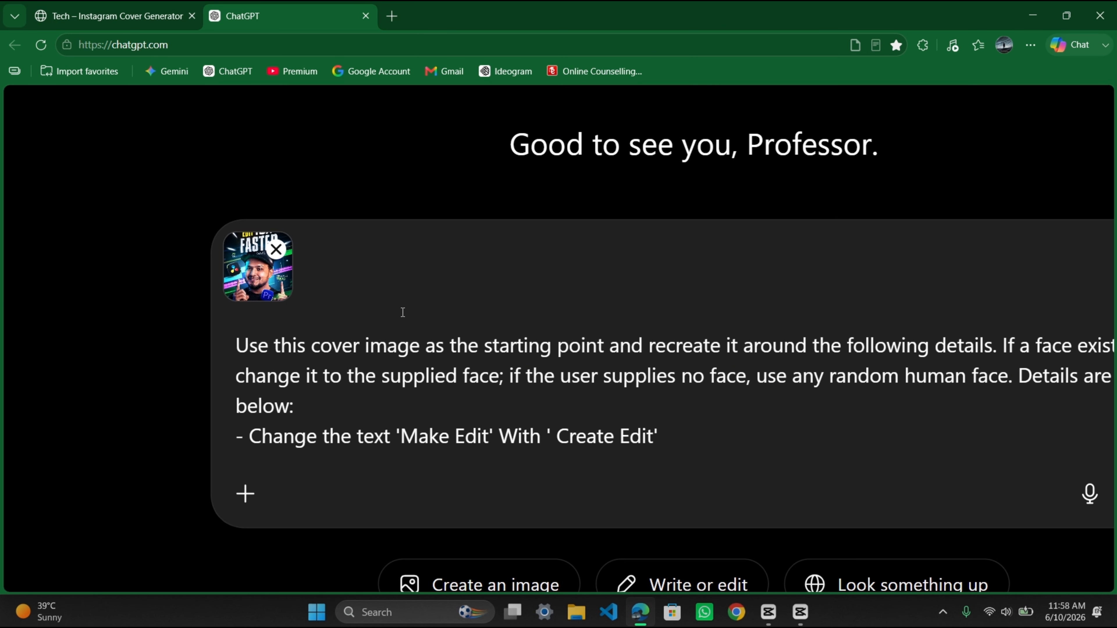
{"action": "scroll", "coordinate": [402, 312], "scroll_direction": "down", "scroll_amount": 1}
{"action": "scroll", "coordinate": [498, 358], "scroll_direction": "down", "scroll_amount": 3}
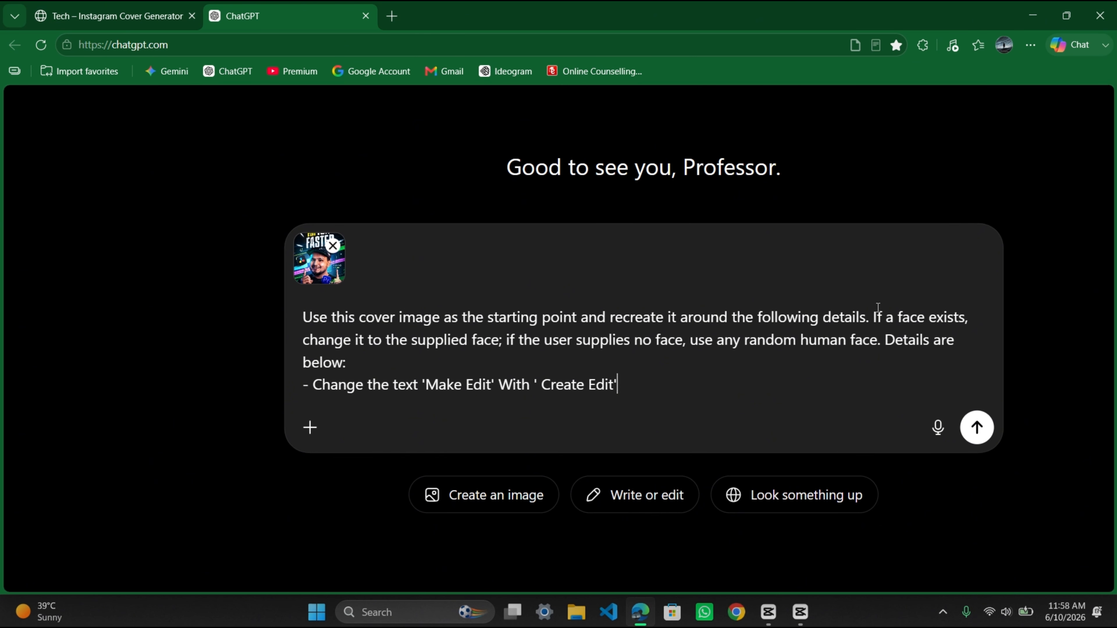
{"action": "left_click_drag", "start_coordinate": [875, 316], "coordinate": [504, 349]}
{"action": "left_click", "coordinate": [417, 341]}
{"action": "key", "text": "ctrl+minus"}
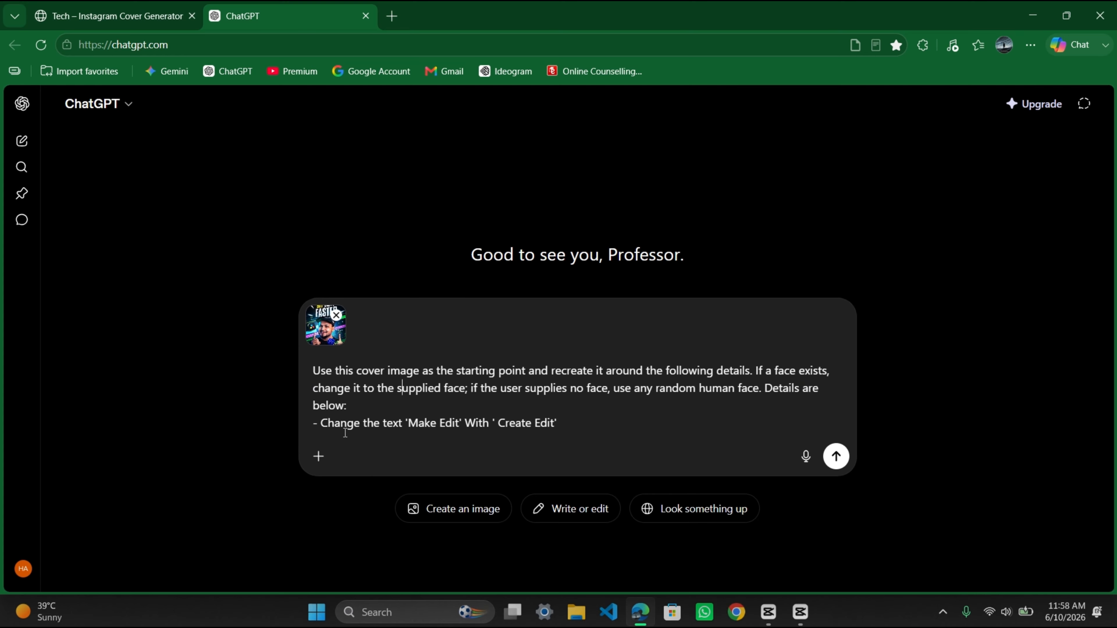
{"action": "left_click", "coordinate": [319, 456]}
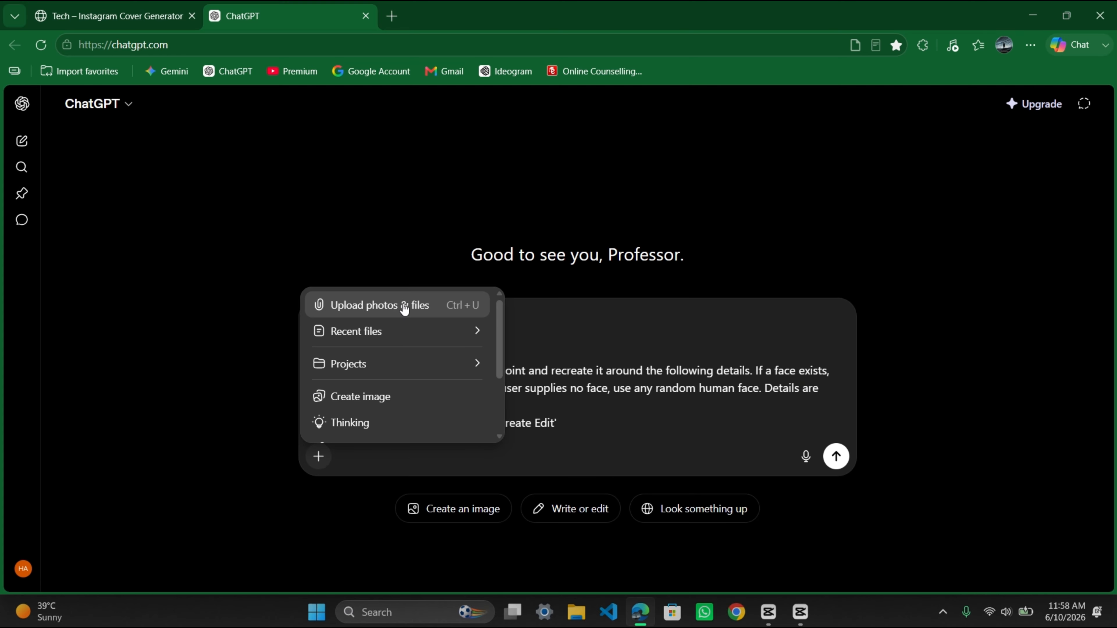
{"action": "scroll", "coordinate": [404, 306], "scroll_direction": "up", "scroll_amount": 3}
{"action": "scroll", "coordinate": [395, 312], "scroll_direction": "down", "scroll_amount": 3}
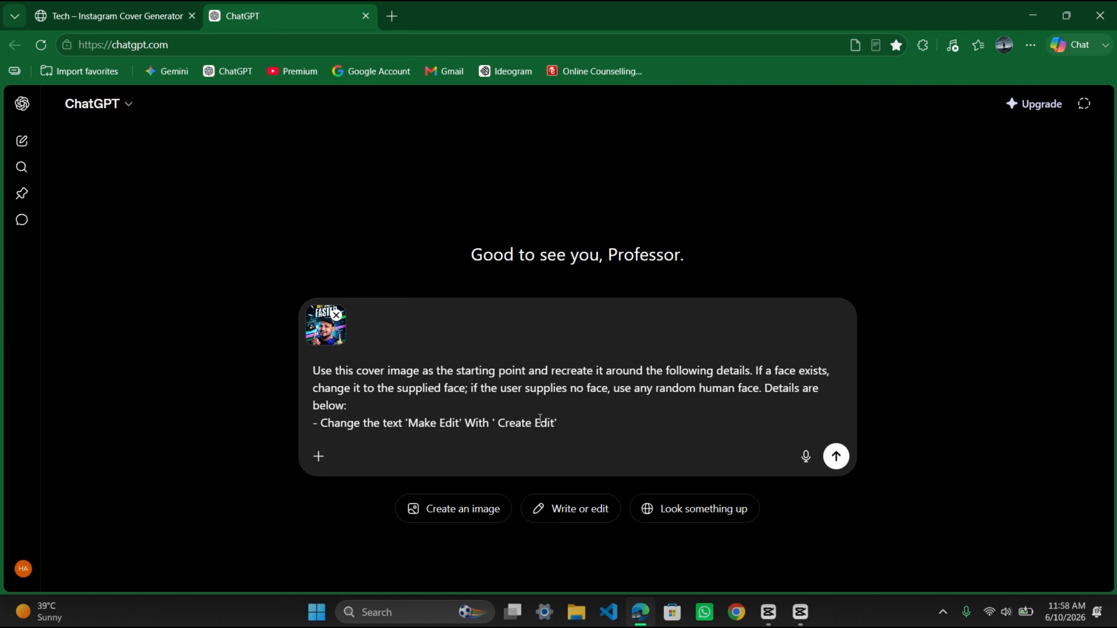
Send the prompt with the attached template to generate the edited cover and dismiss the upgrade banner.
{"action": "key", "text": "Return"}
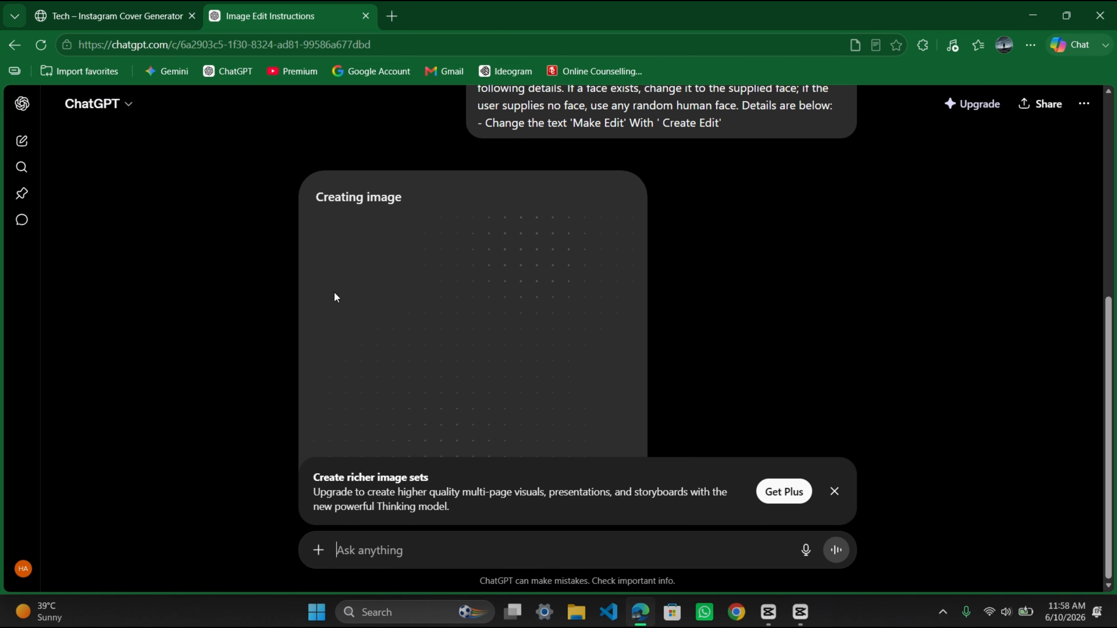
{"action": "left_click", "coordinate": [843, 490]}
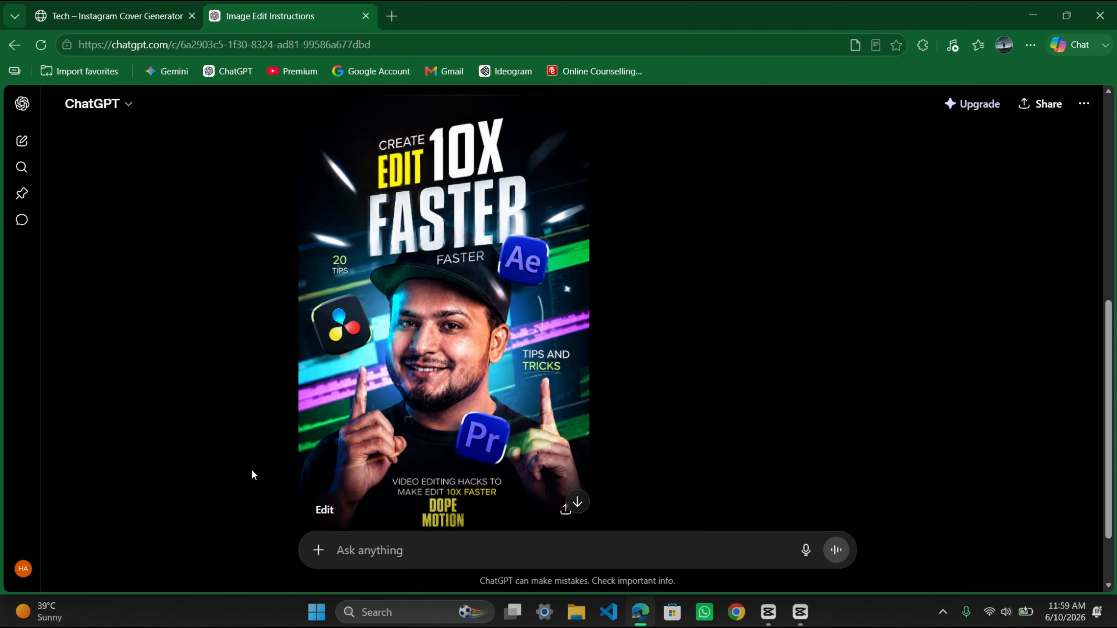
{"action": "scroll", "coordinate": [278, 430], "scroll_direction": "up", "scroll_amount": 1}
{"action": "scroll", "coordinate": [388, 189], "scroll_direction": "up", "scroll_amount": 5}
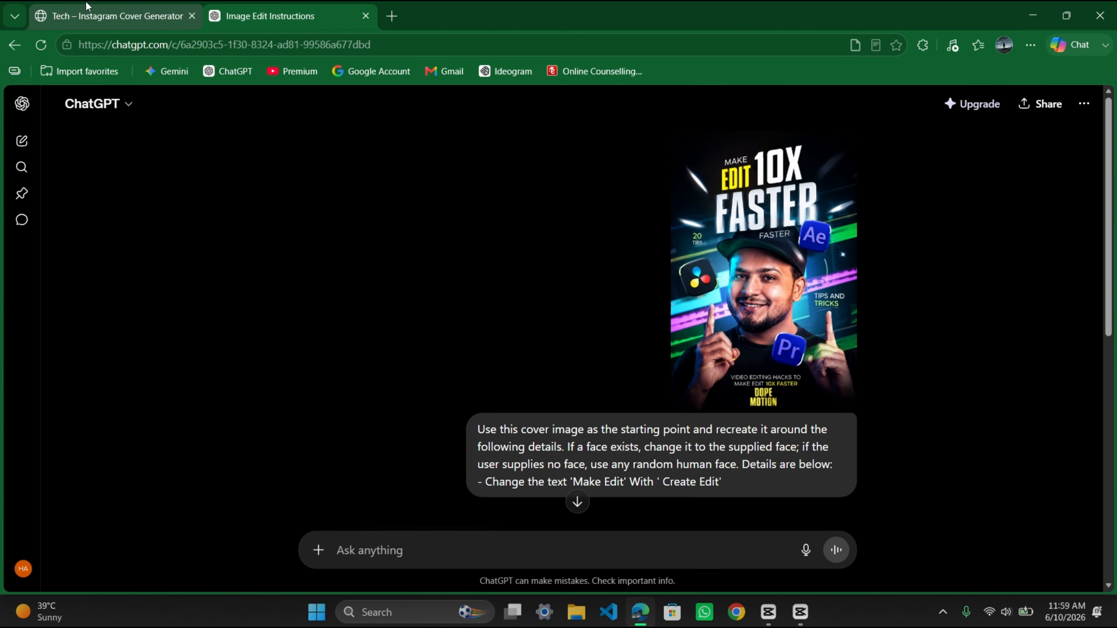
Compare the generated cover against the original template image.
{"action": "left_click", "coordinate": [72, 13]}
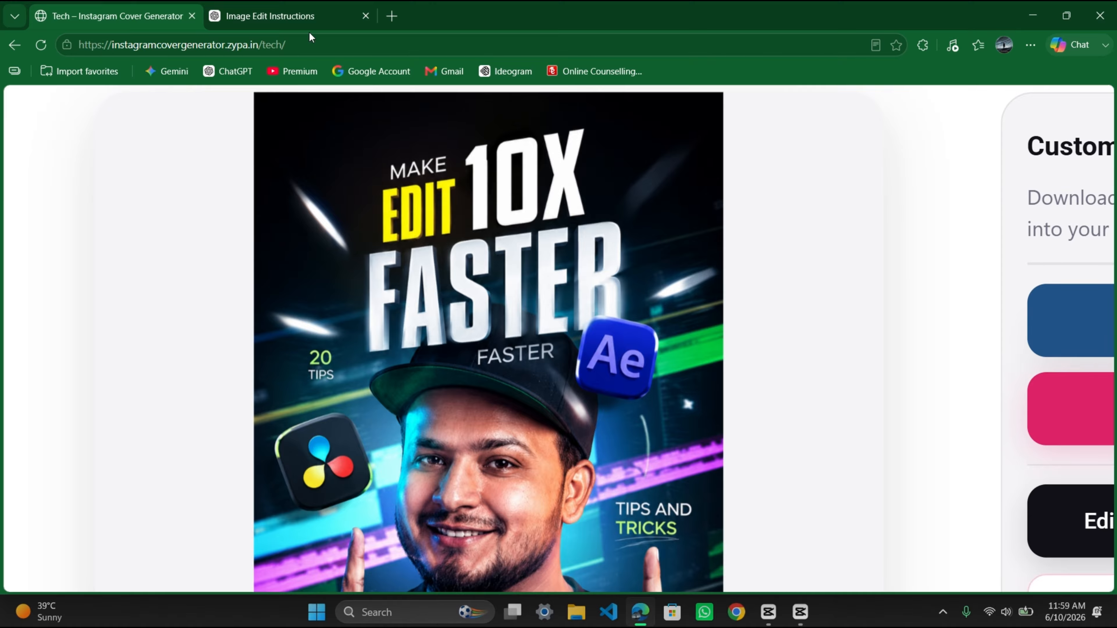
{"action": "left_click", "coordinate": [308, 20]}
{"action": "scroll", "coordinate": [572, 308], "scroll_direction": "down", "scroll_amount": 10}
{"action": "scroll", "coordinate": [400, 249], "scroll_direction": "up", "scroll_amount": 5}
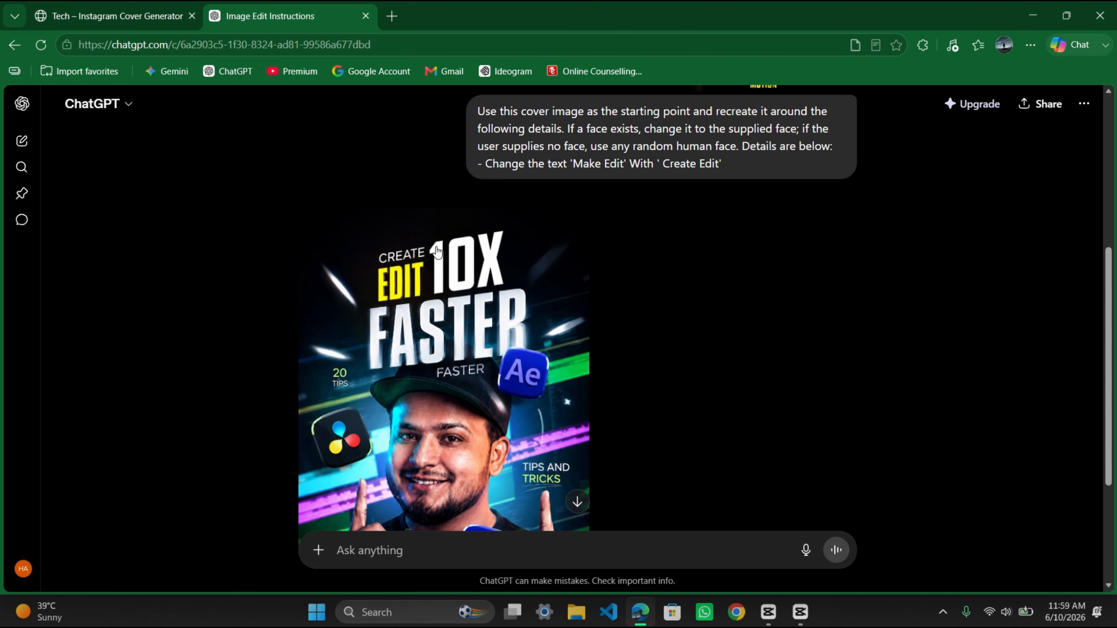
{"action": "scroll", "coordinate": [416, 341], "scroll_direction": "down", "scroll_amount": 3}
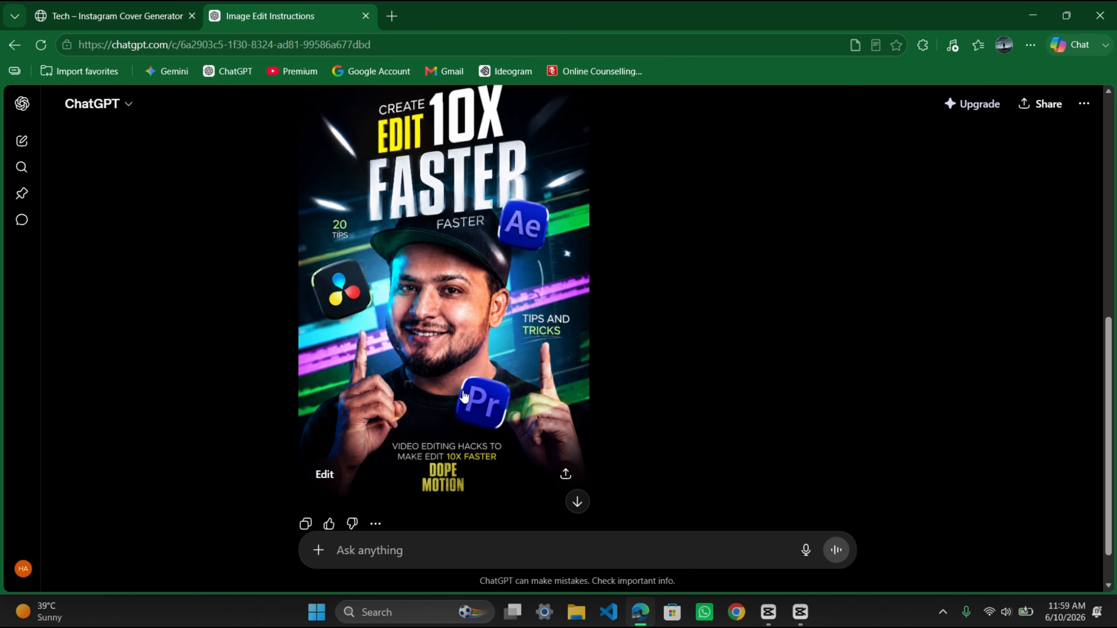
Open the generated image in the editor and request the edit 'Change the face with a woman'.
{"action": "left_click", "coordinate": [472, 376]}
{"action": "left_click_drag", "start_coordinate": [472, 376], "coordinate": [429, 506]}
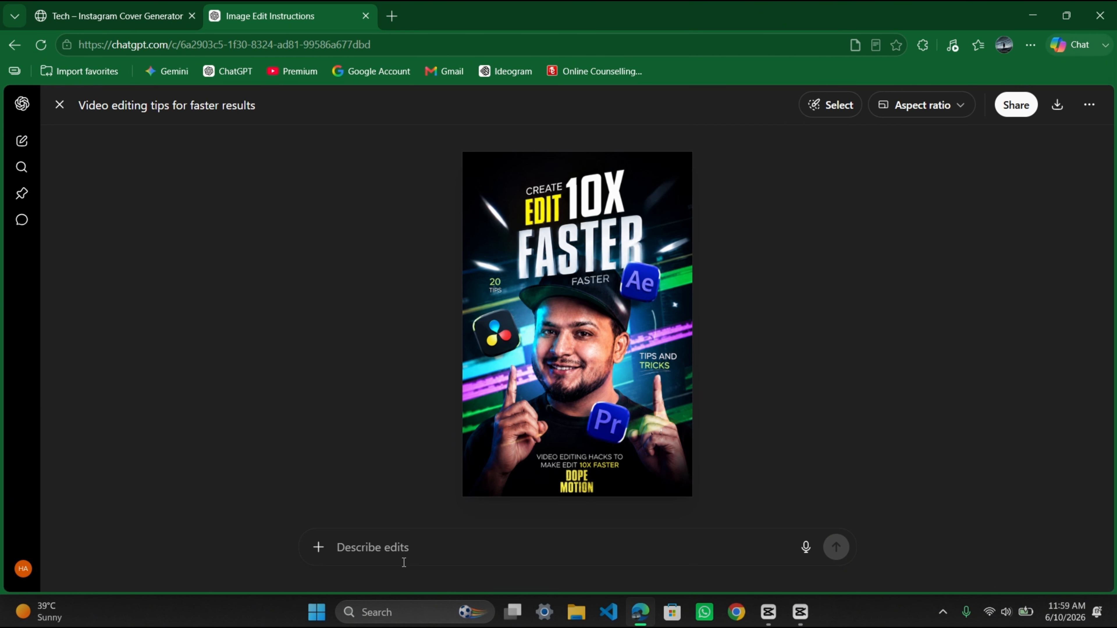
{"action": "left_click", "coordinate": [407, 557]}
{"action": "type", "text": "Change the fac"}
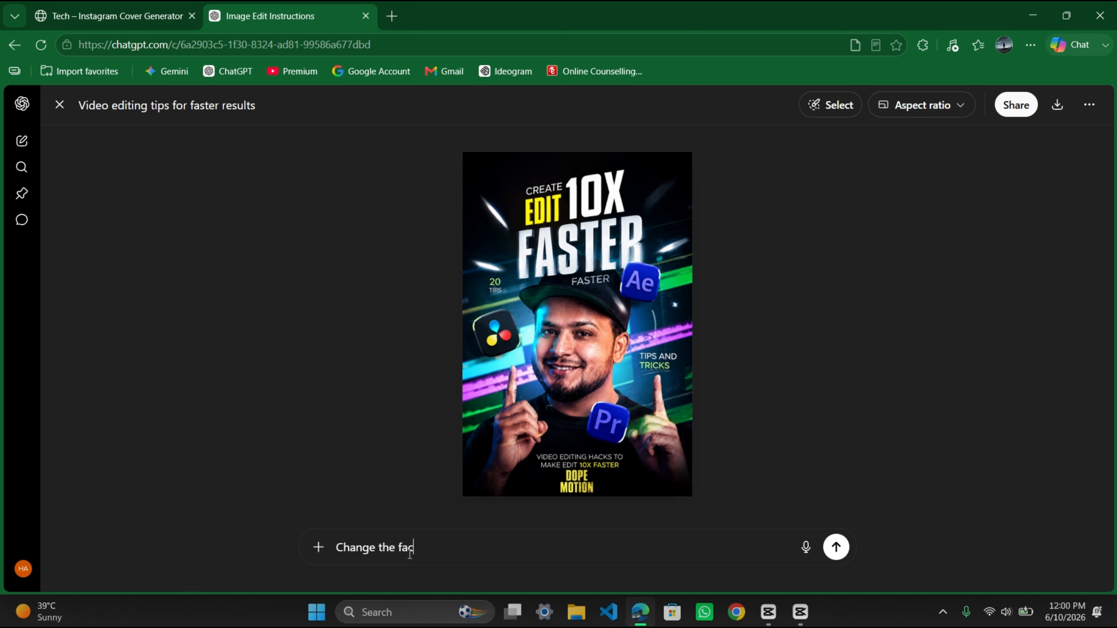
{"action": "type", "text": "e with a woman"}
{"action": "key", "text": "Return"}
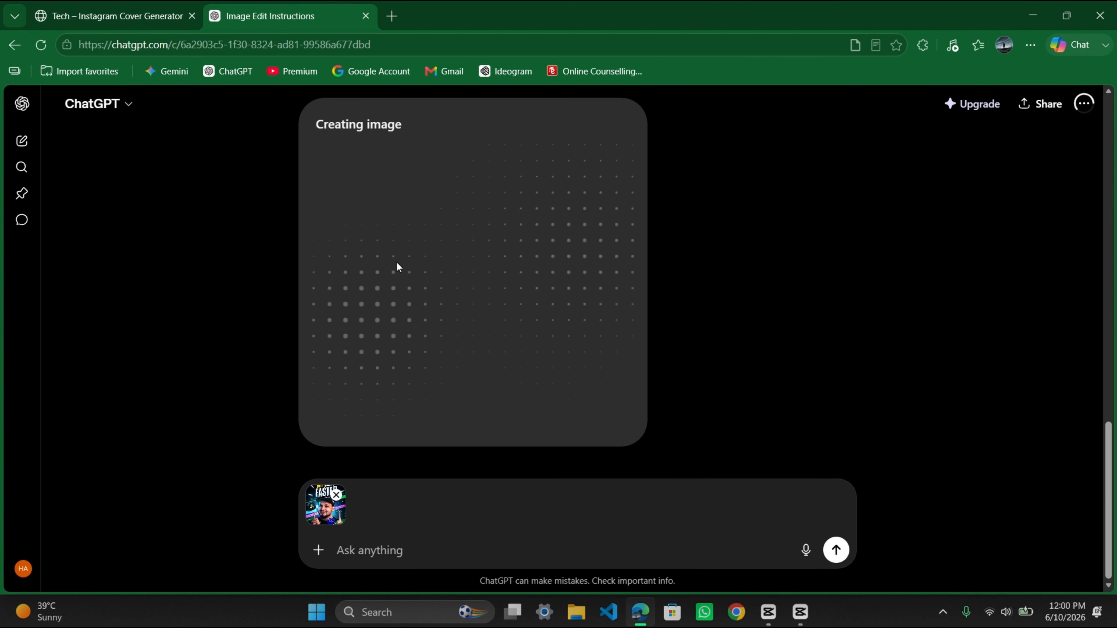
Remove the leftover template image attachment from the chat message box.
{"action": "left_click", "coordinate": [120, 16]}
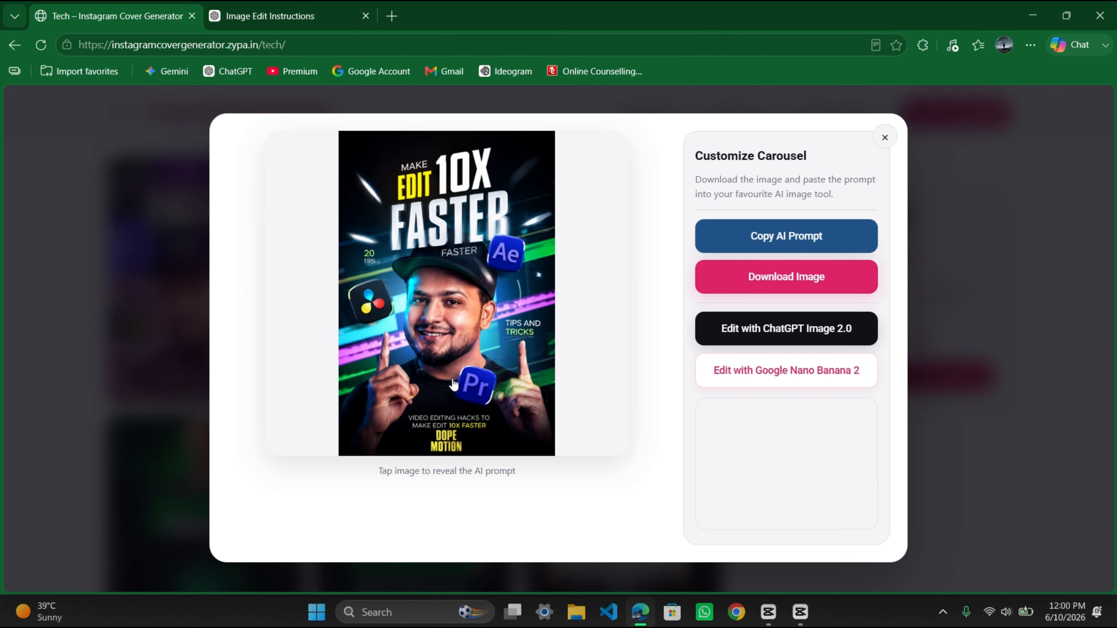
{"action": "left_click", "coordinate": [750, 251]}
{"action": "left_click", "coordinate": [308, 15]}
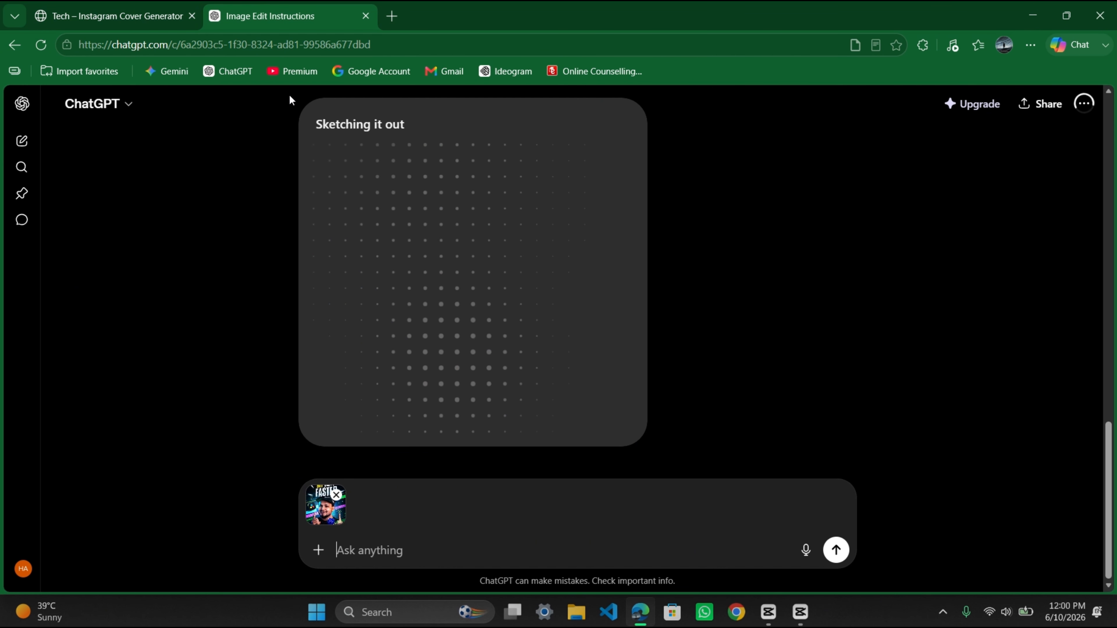
{"action": "left_click", "coordinate": [337, 495]}
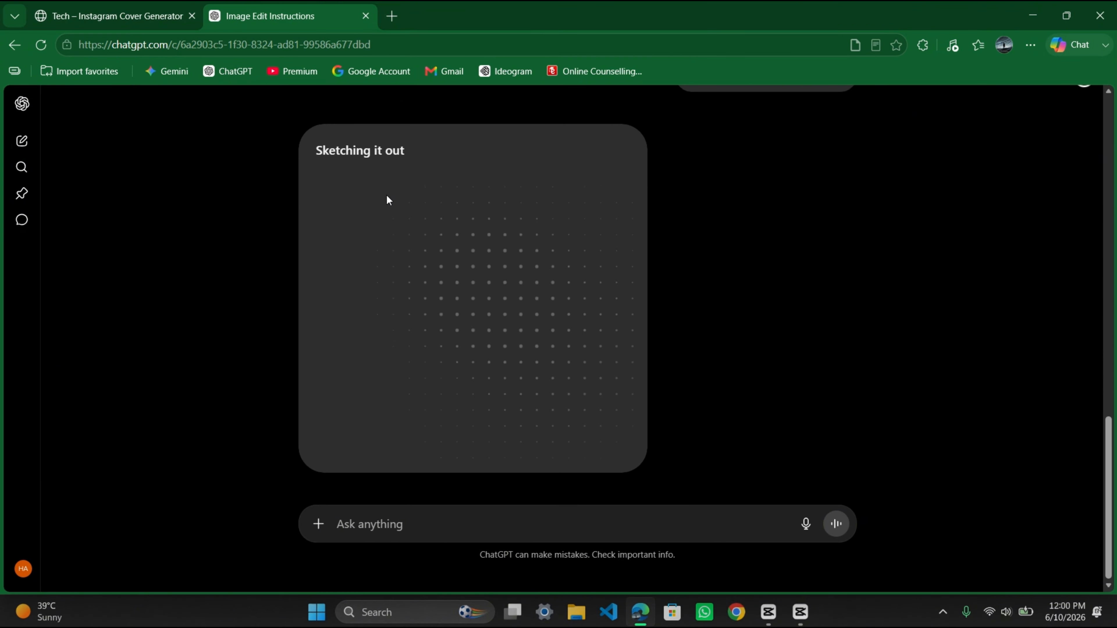
Close the customization dialog and browse the cover template gallery.
{"action": "left_click", "coordinate": [114, 18]}
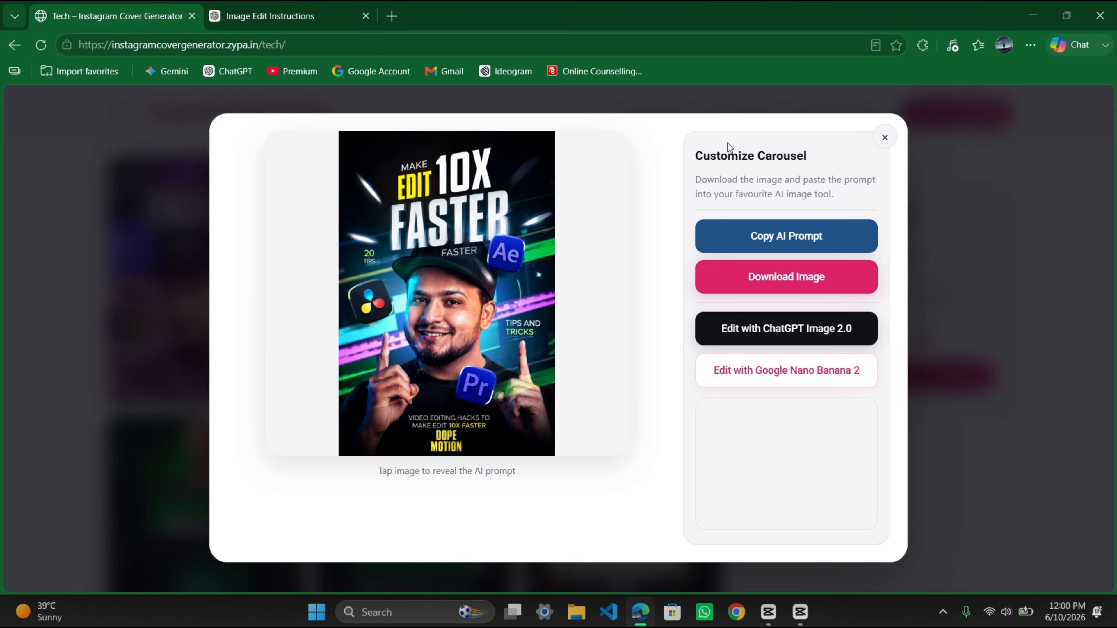
{"action": "left_click", "coordinate": [886, 139]}
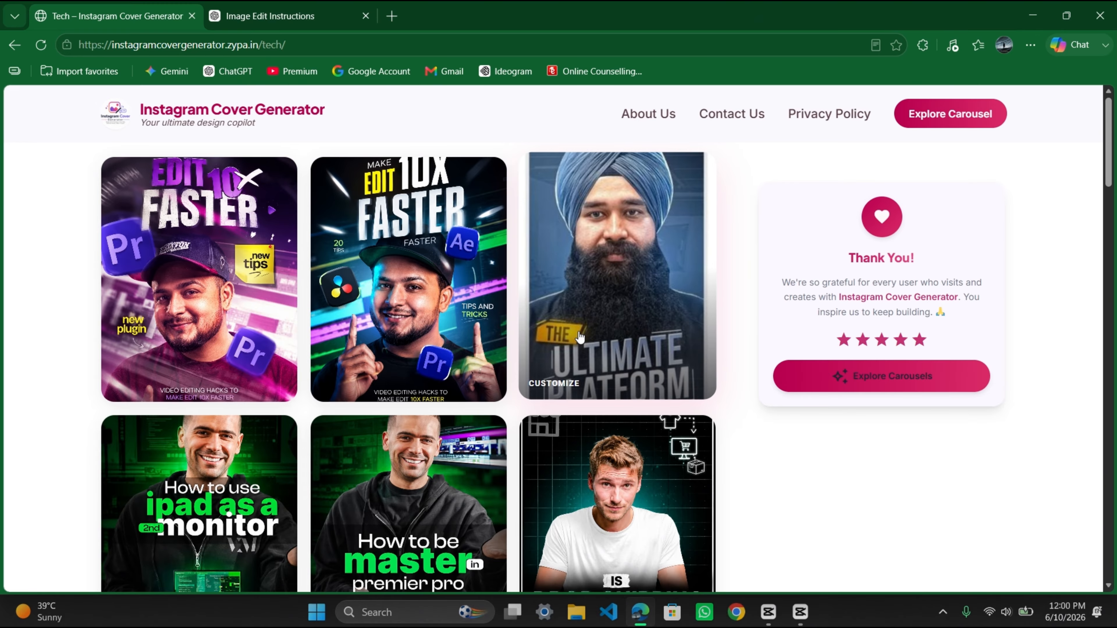
{"action": "scroll", "coordinate": [579, 336], "scroll_direction": "down", "scroll_amount": 15}
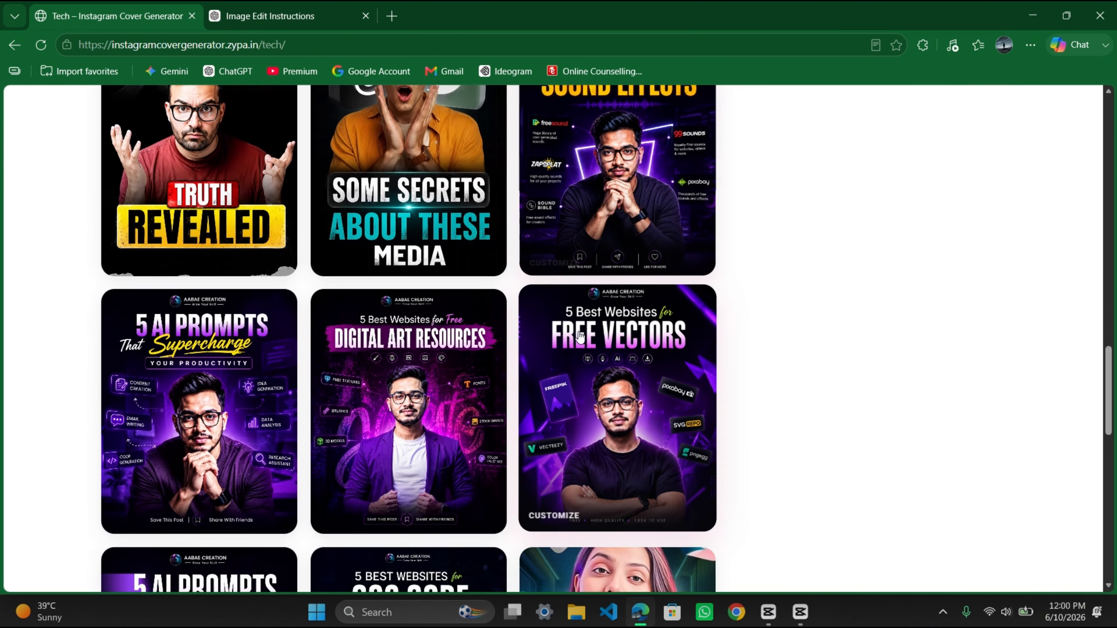
{"action": "scroll", "coordinate": [580, 336], "scroll_direction": "up", "scroll_amount": 15}
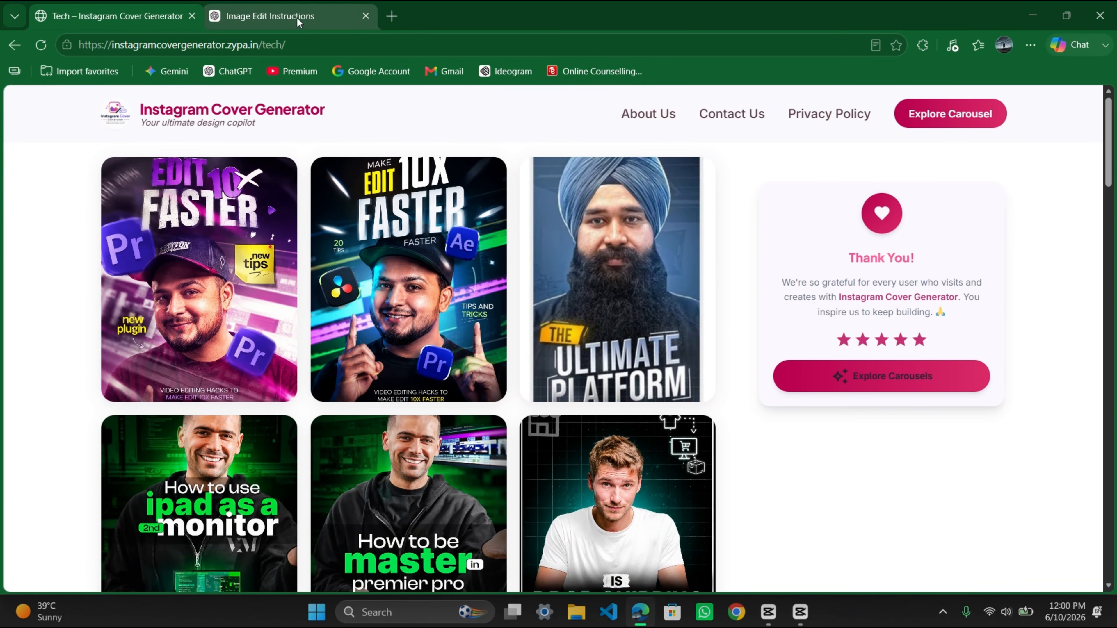
{"action": "left_click", "coordinate": [298, 19]}
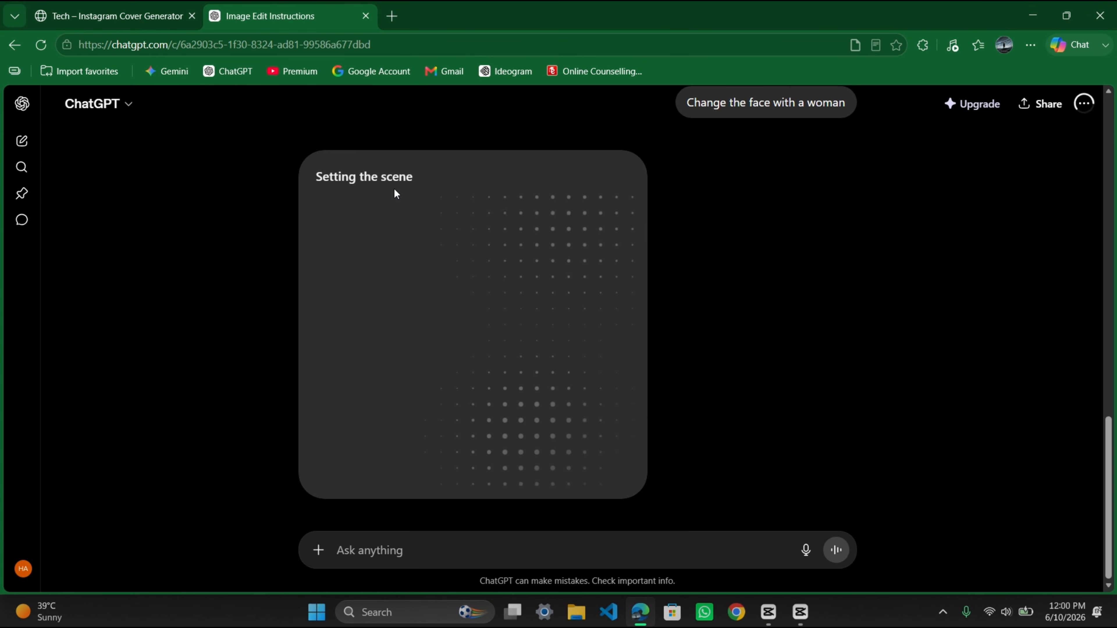
{"action": "left_click", "coordinate": [108, 15]}
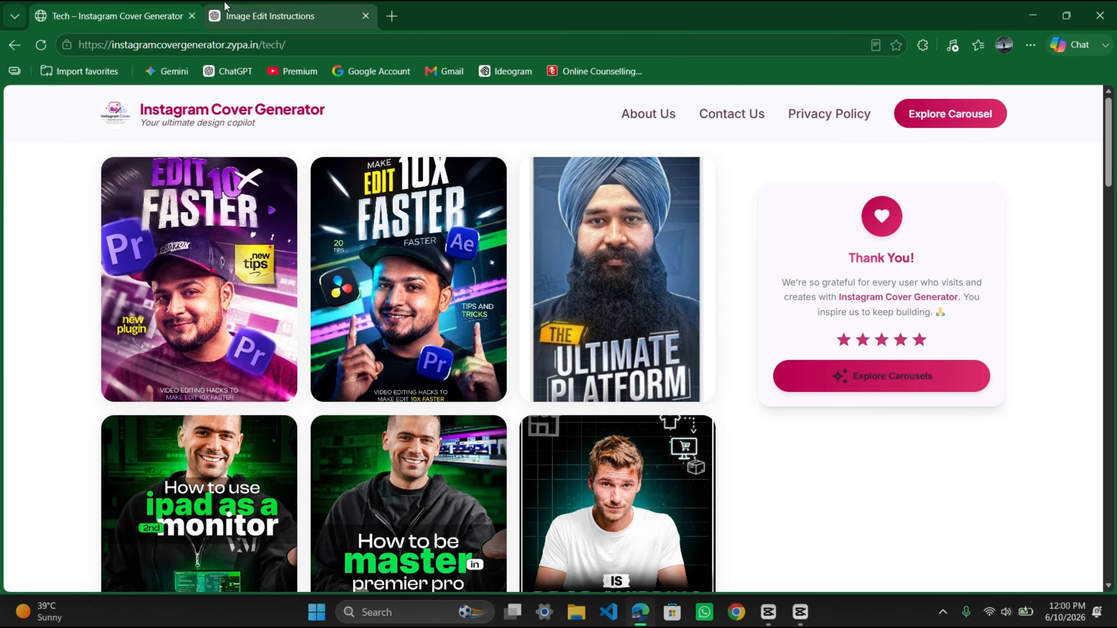
Compare the edited woman-face cover with the previous generated cover in the chat, and return to the template gallery tab.
{"action": "left_click", "coordinate": [247, 11]}
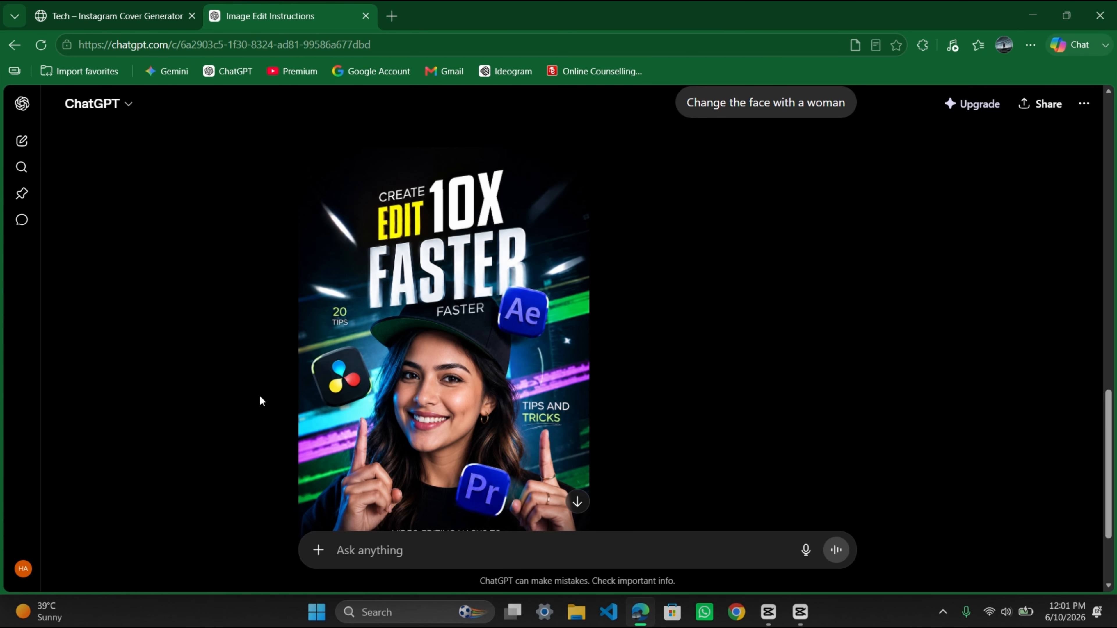
{"action": "scroll", "coordinate": [897, 168], "scroll_direction": "up", "scroll_amount": 2}
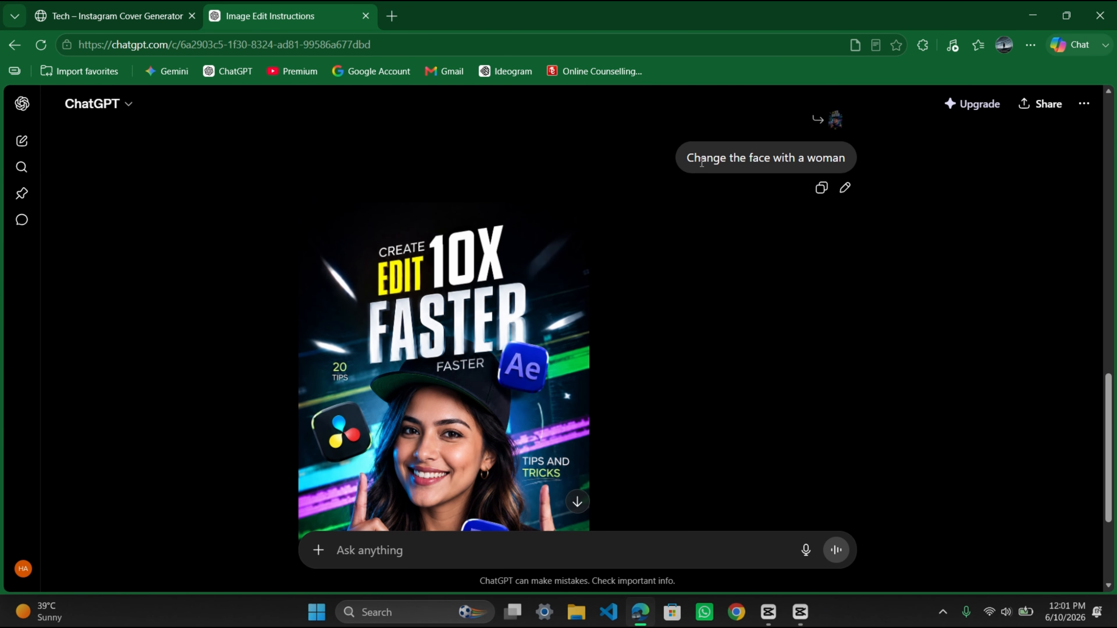
{"action": "scroll", "coordinate": [517, 261], "scroll_direction": "down", "scroll_amount": 4}
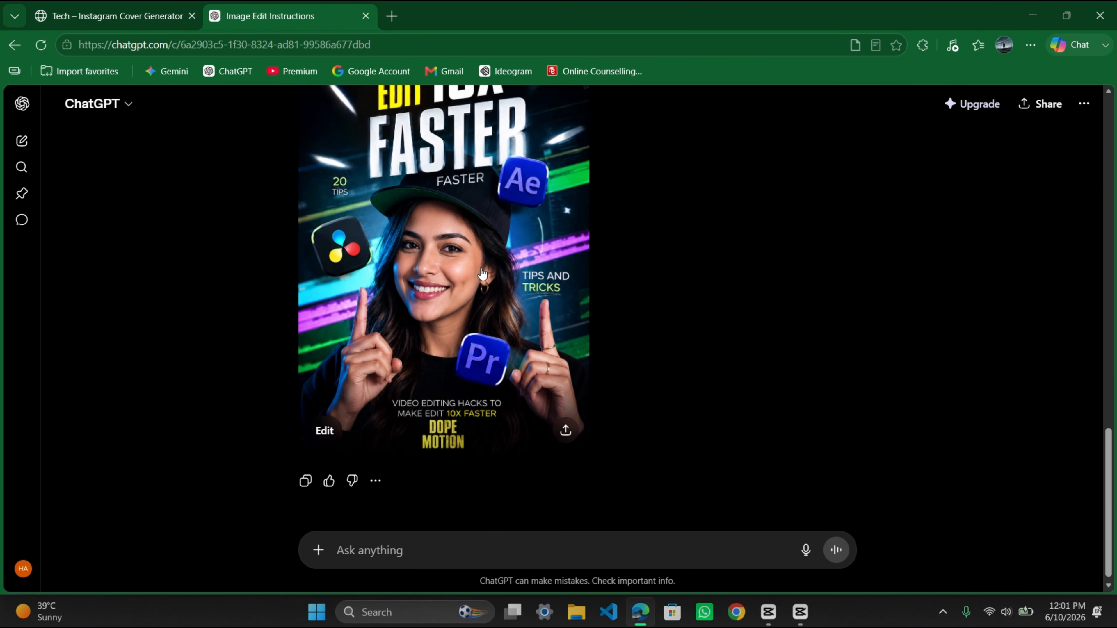
{"action": "scroll", "coordinate": [602, 224], "scroll_direction": "up", "scroll_amount": 10}
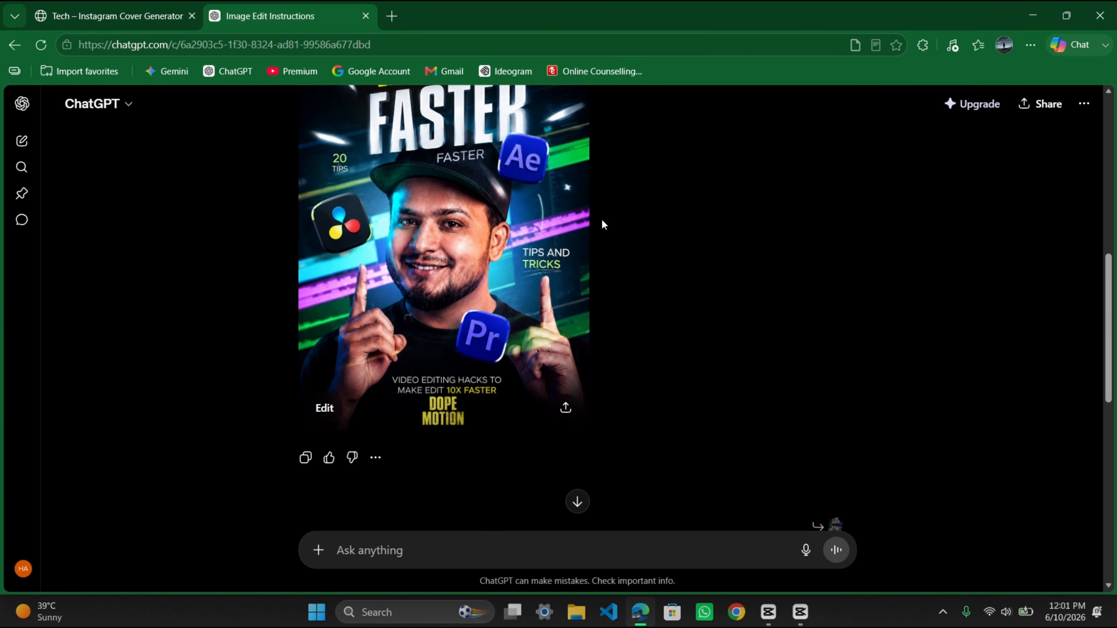
{"action": "scroll", "coordinate": [479, 266], "scroll_direction": "down", "scroll_amount": 10}
{"action": "scroll", "coordinate": [480, 265], "scroll_direction": "up", "scroll_amount": 4}
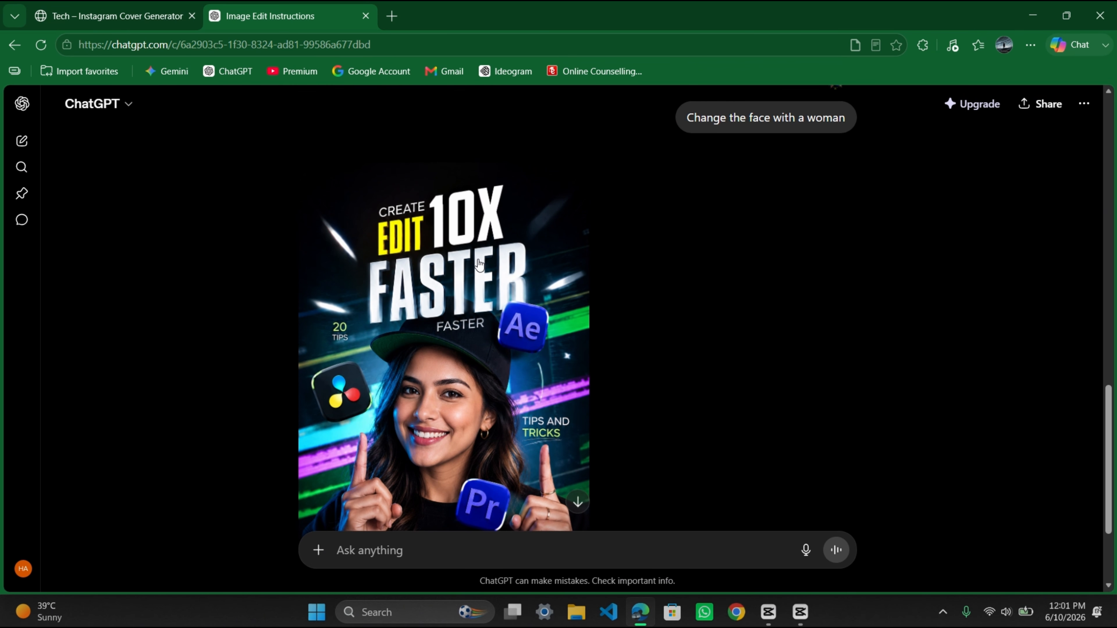
{"action": "scroll", "coordinate": [469, 330], "scroll_direction": "down", "scroll_amount": 4}
{"action": "left_click", "coordinate": [129, 18]}
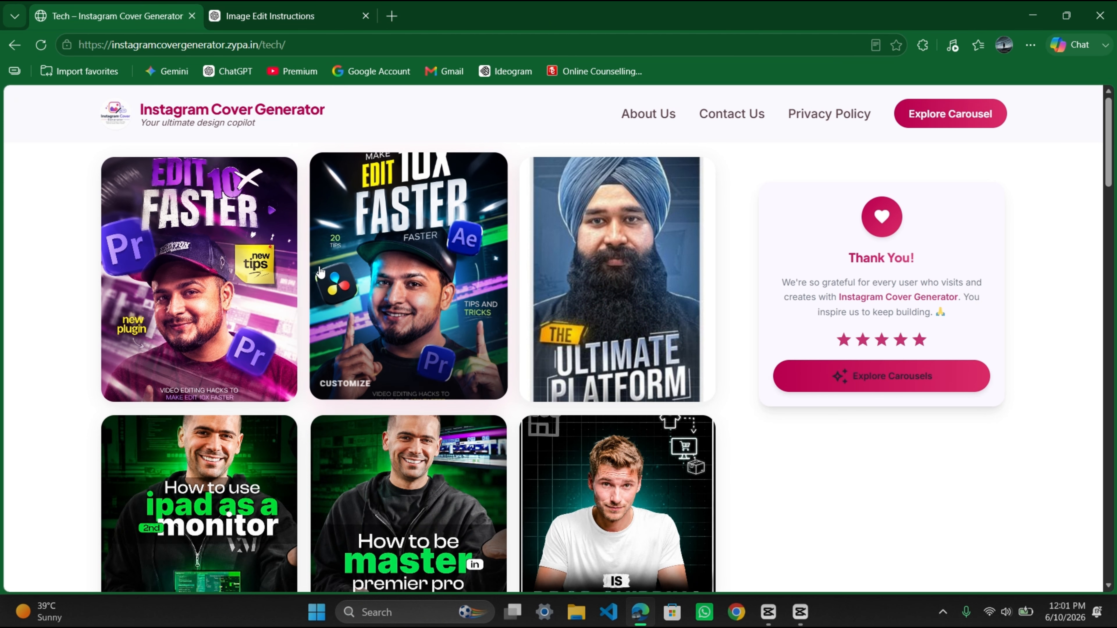